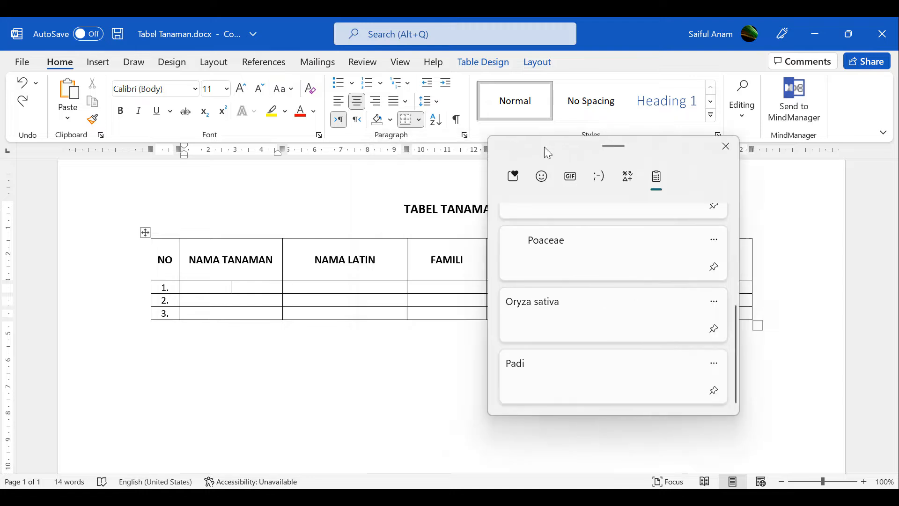
Fill row 1 from the clipboard history with Padi under NAMA TANAMAN and Oryza sativa under NAMA LATIN
left_click(582, 375)
key("super+v")
scroll(465, 350, "down", 3)
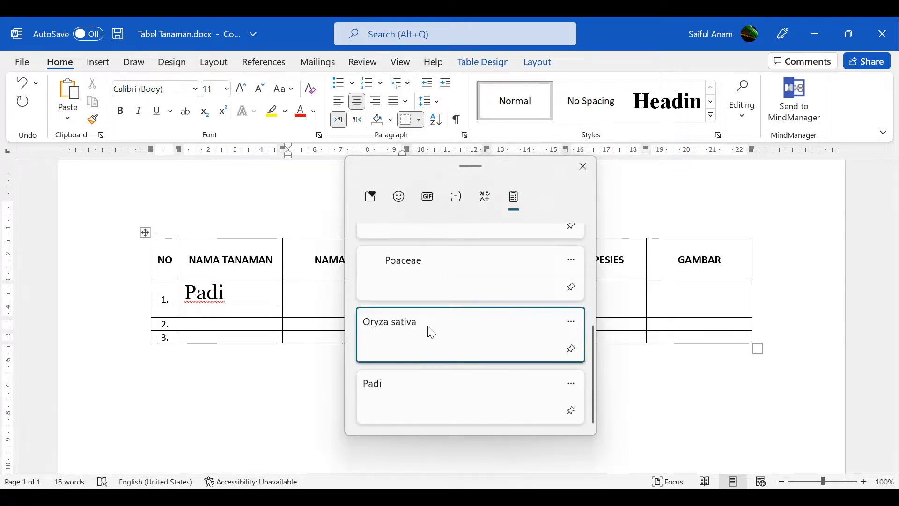
left_click(427, 331)
Paste Poaceae into row 1's FAMILI cell and Oryza into its GENUS cell from the clipboard history
left_click(451, 303)
key("super+v")
left_click(596, 343)
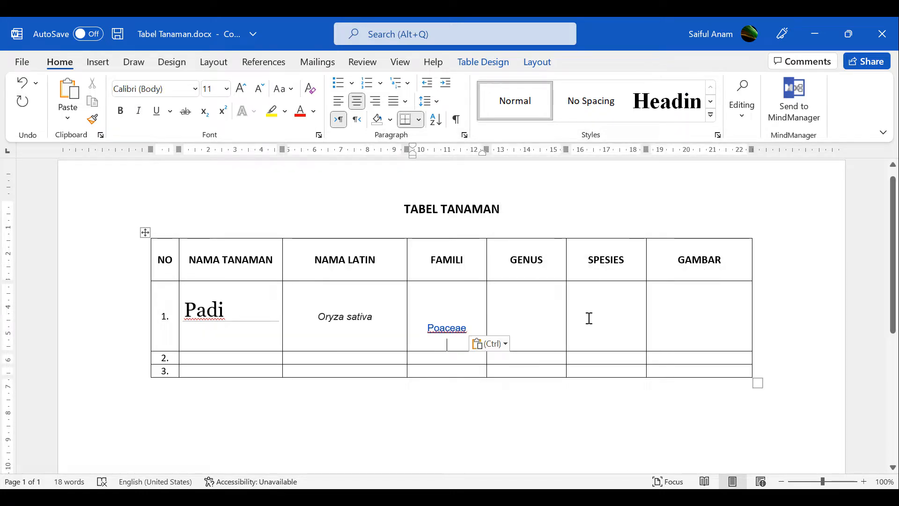
key("Tab")
key("super+v")
scroll(656, 321, "down", 2)
left_click(609, 293)
Paste O. sativa into row 1's SPESIES cell and the rice plant picture into its GAMBAR cell from the clipboard history
left_click(613, 314)
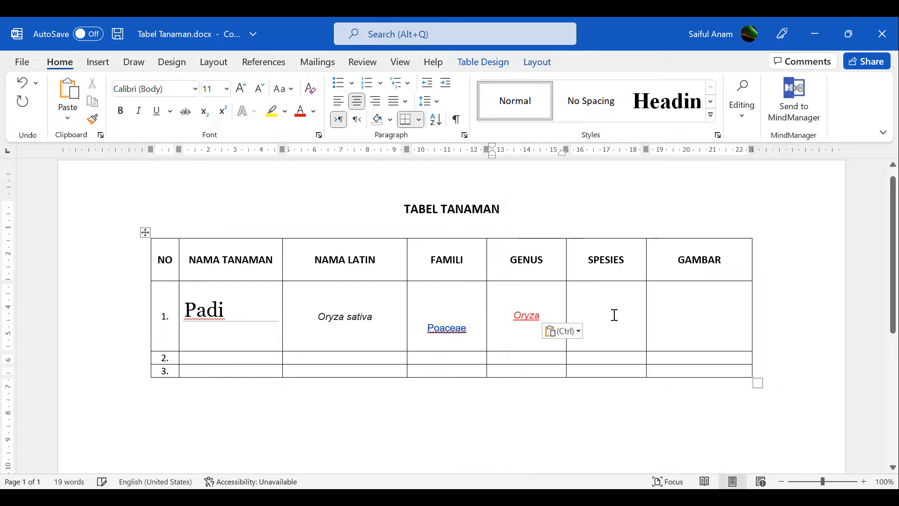
key("super+v")
left_click(672, 209)
left_click(717, 306)
key("super+v")
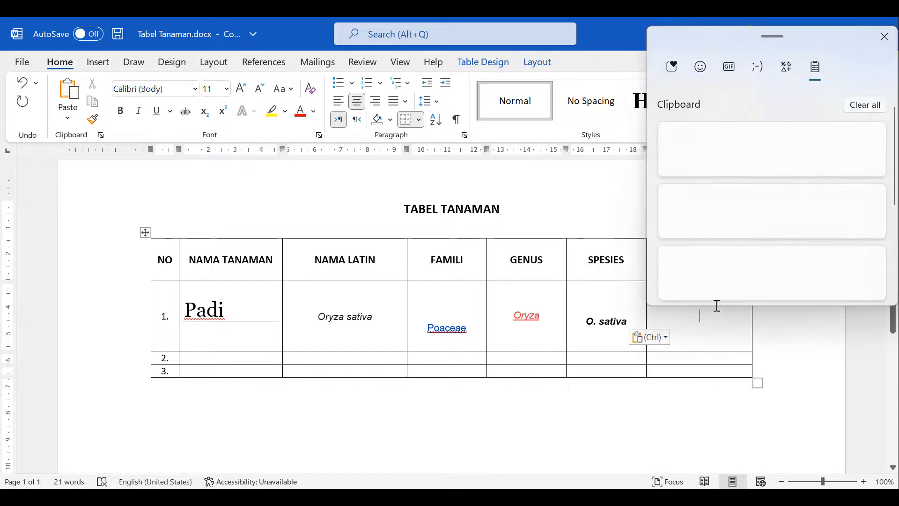
left_click(718, 155)
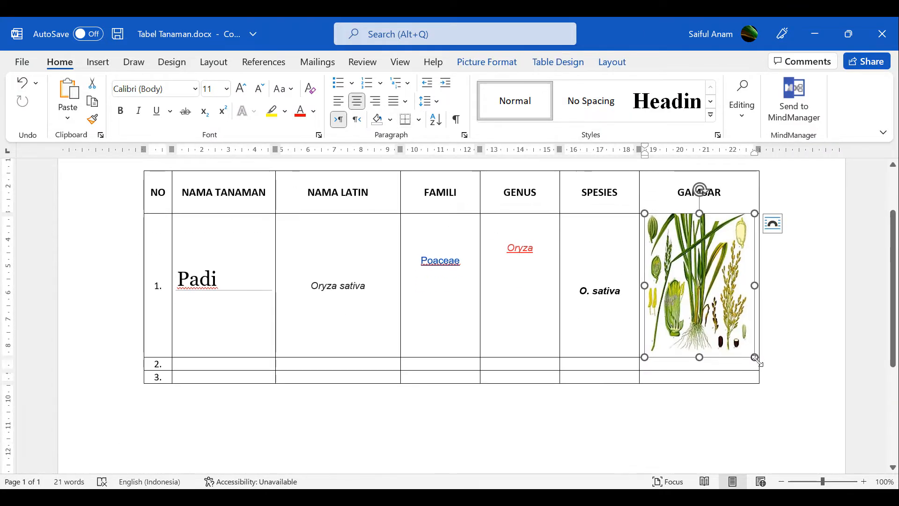
left_click(638, 283)
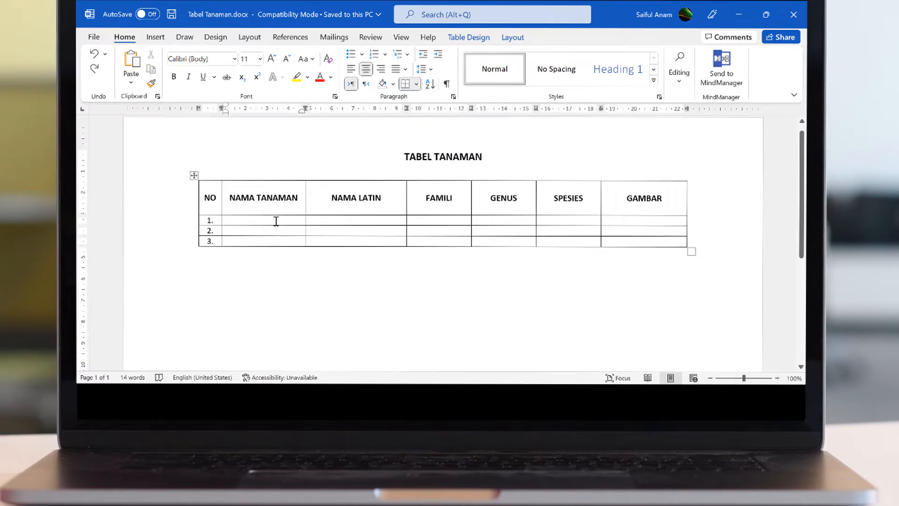
Paste Padi into row 1's NAMA TANAMAN cell, and copy Oryza sativa from the Wikipedia article into the NAMA LATIN cell
right_click(275, 218)
left_click(329, 164)
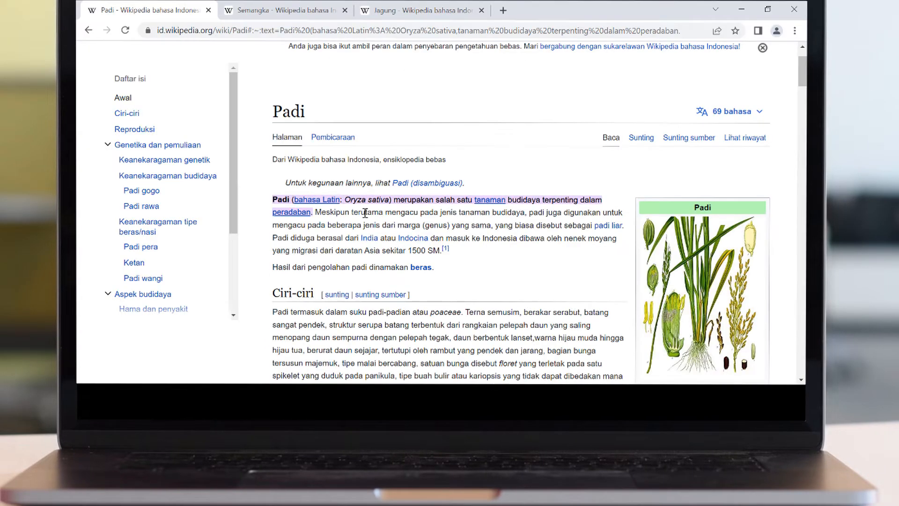
left_click_drag(345, 199, 392, 199)
key("super+c")
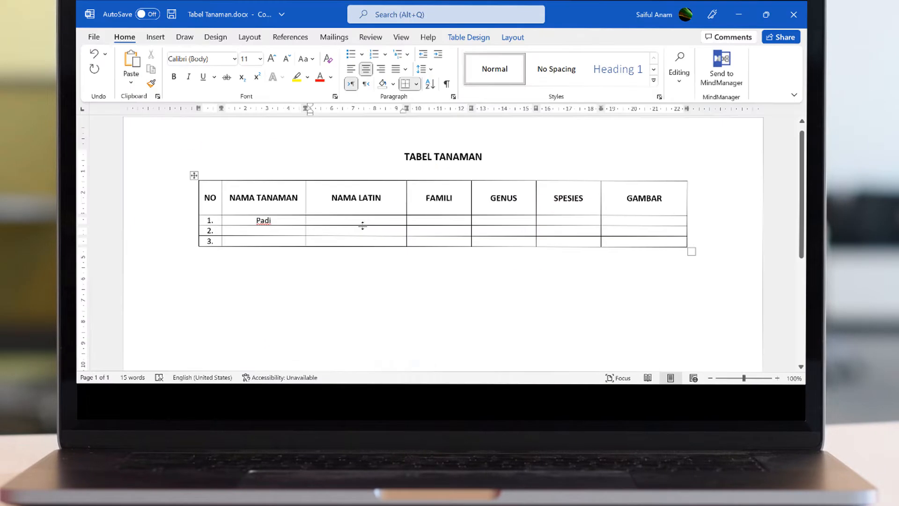
right_click(362, 225)
left_click(423, 169)
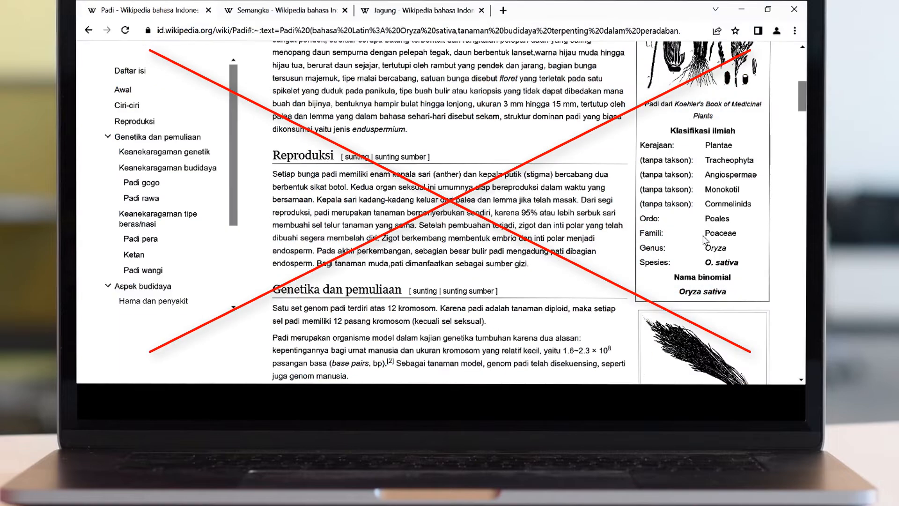
Copy the family name Poaceae from the Padi article's classification table and paste it into row 1's FAMILI cell
double_click(705, 234)
key("super+c")
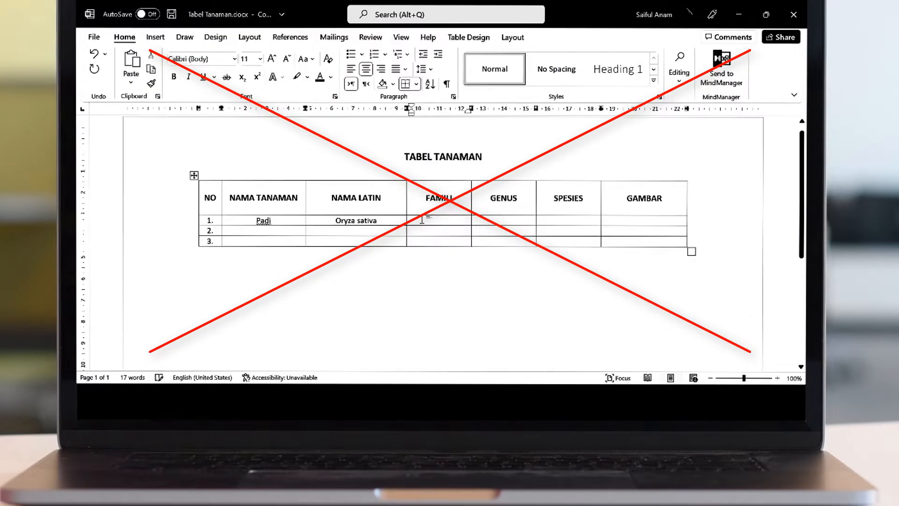
right_click(422, 220)
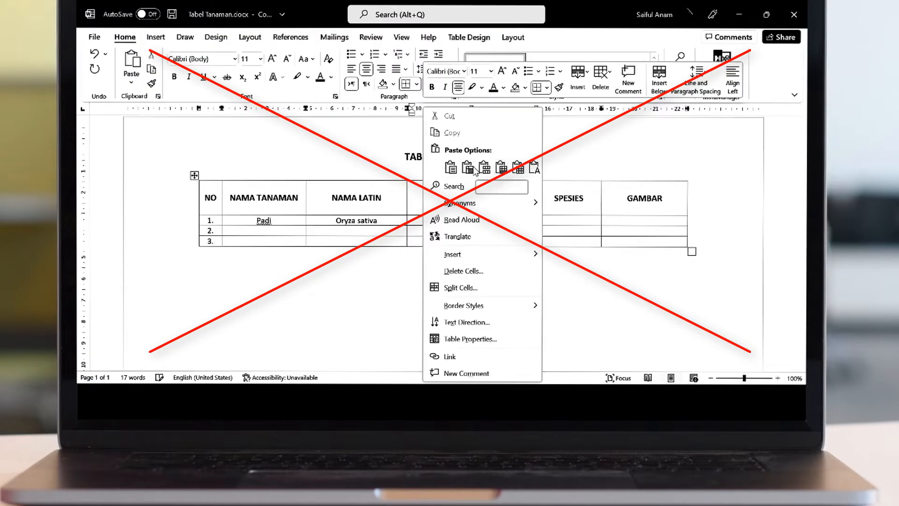
left_click(518, 84)
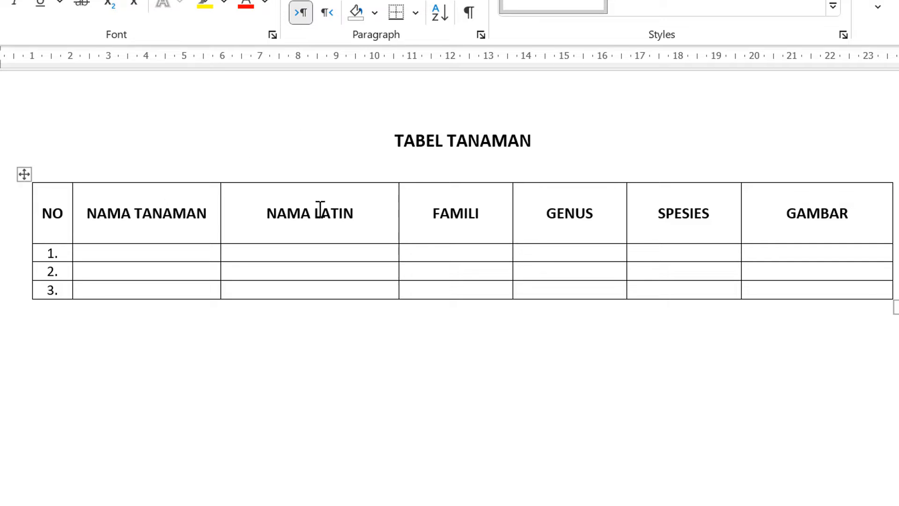
left_click(136, 253)
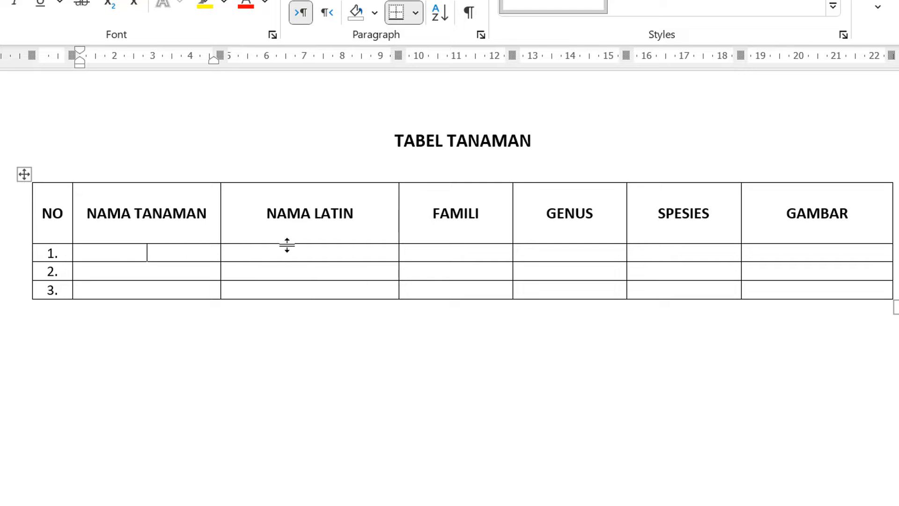
left_click(325, 247)
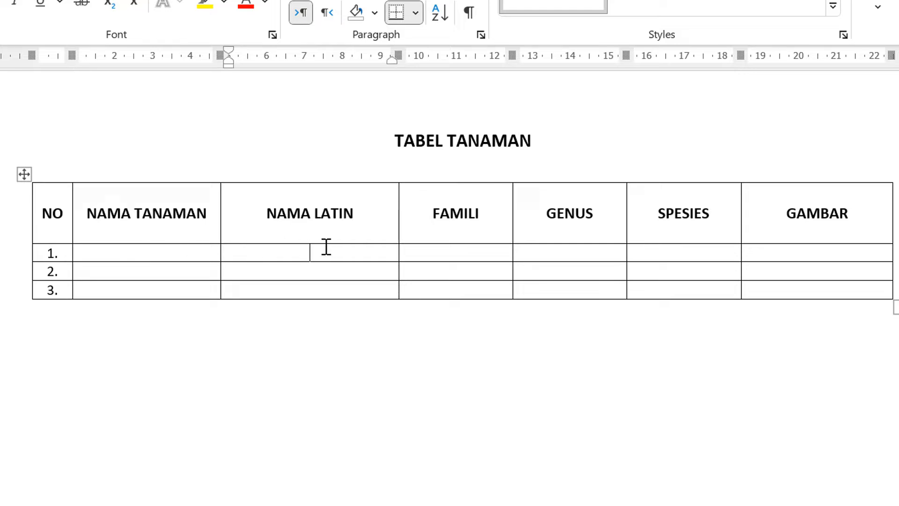
left_click(468, 251)
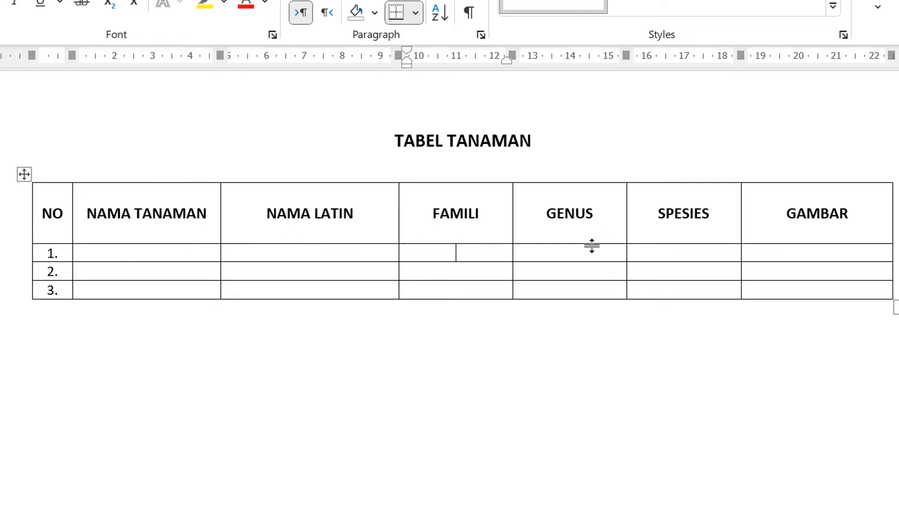
left_click(677, 254)
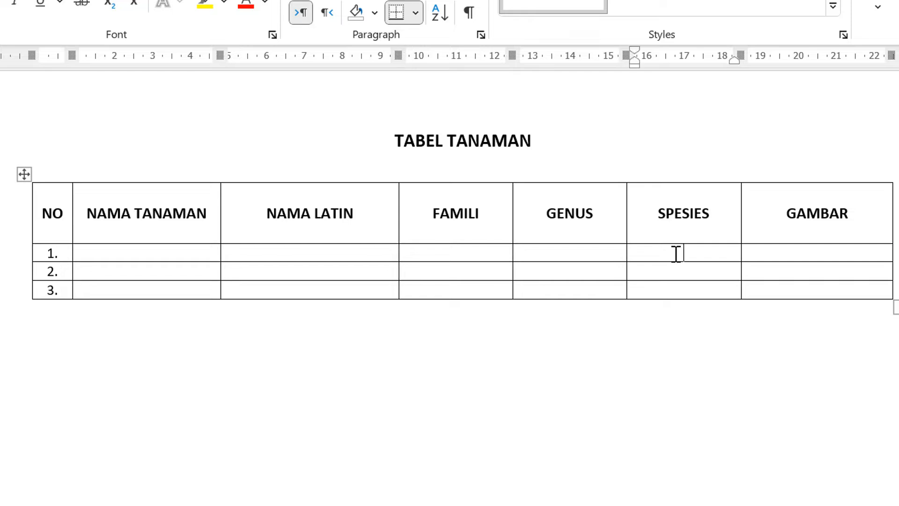
left_click(839, 252)
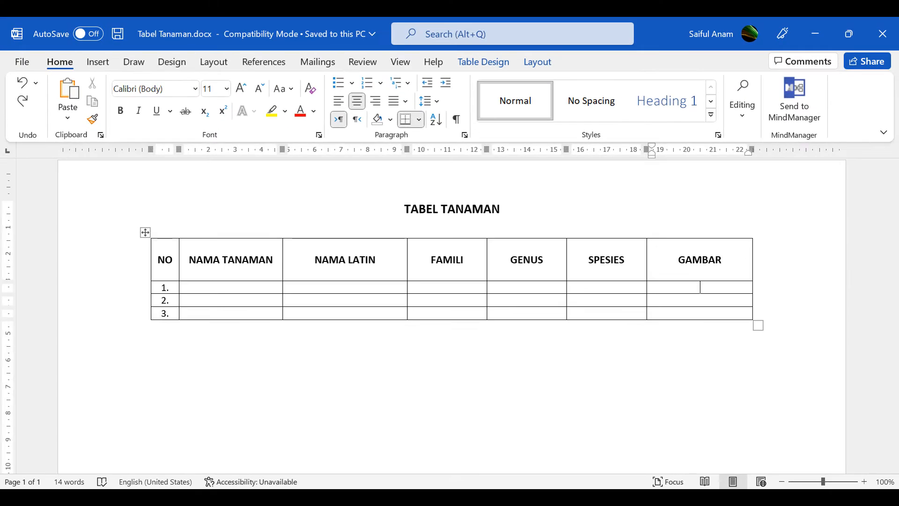
left_click(494, 502)
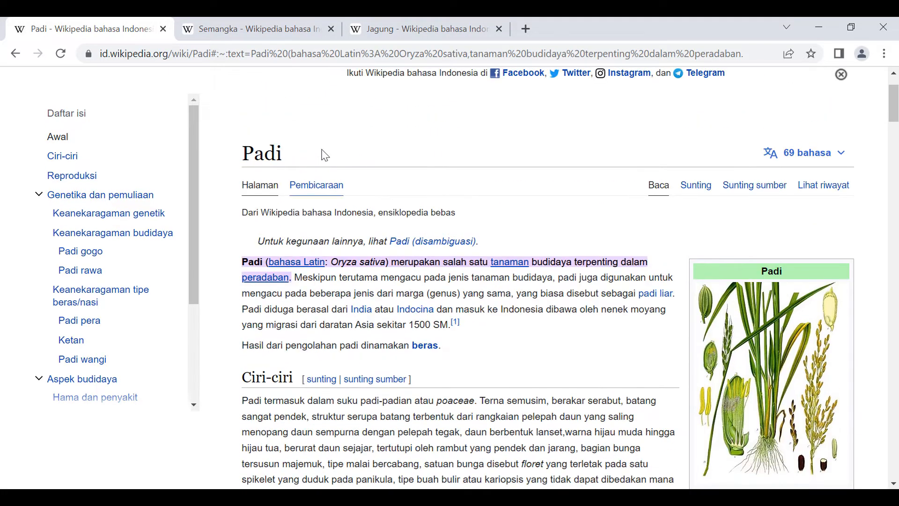
key("alt+Tab")
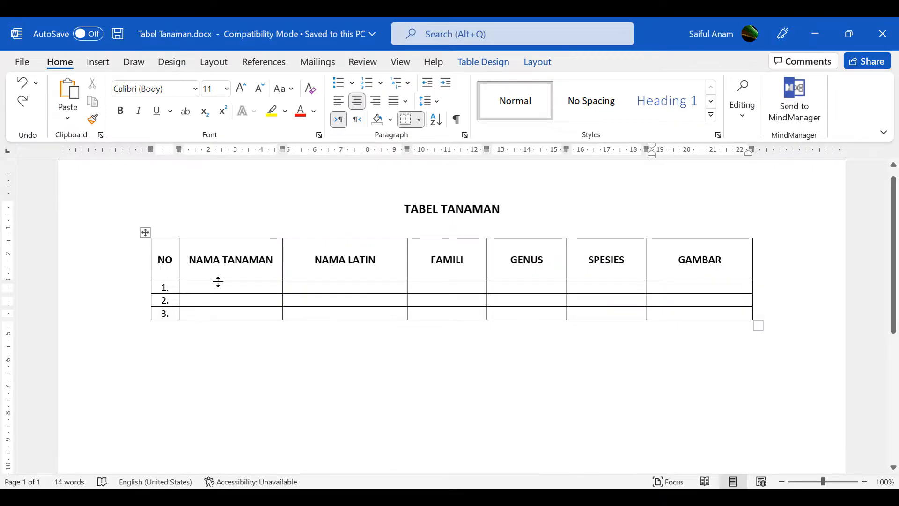
Copy the article title Padi from Wikipedia in the browser and paste it as text only into row 1's NAMA TANAMAN cell in Word
left_click(495, 502)
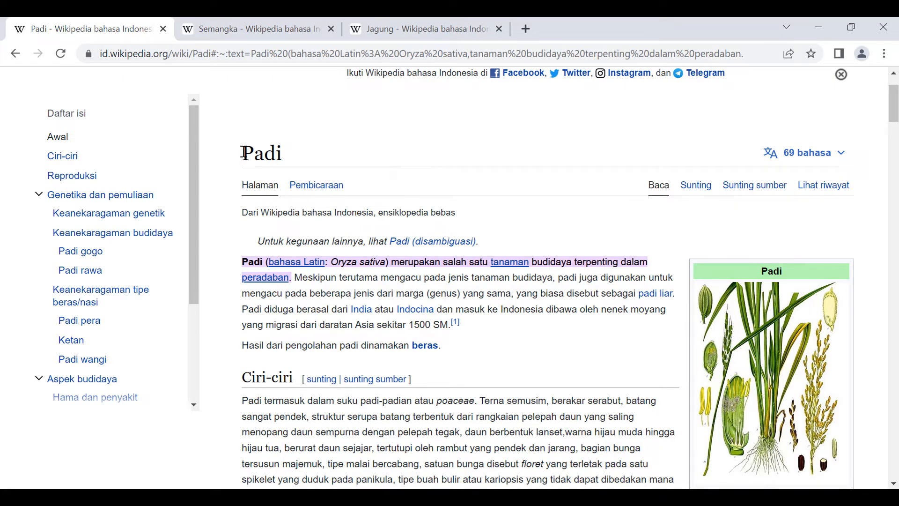
left_click_drag(244, 153, 280, 152)
key("ctrl+c")
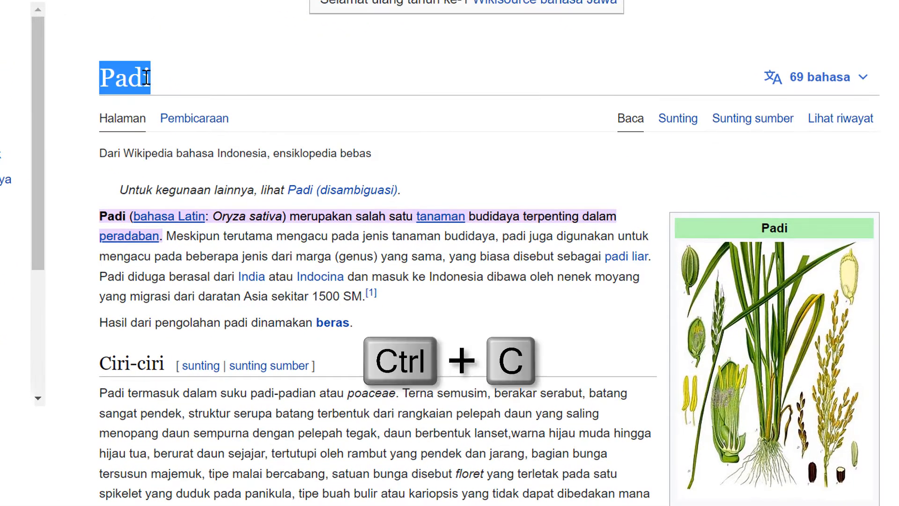
right_click(147, 77)
left_click(172, 92)
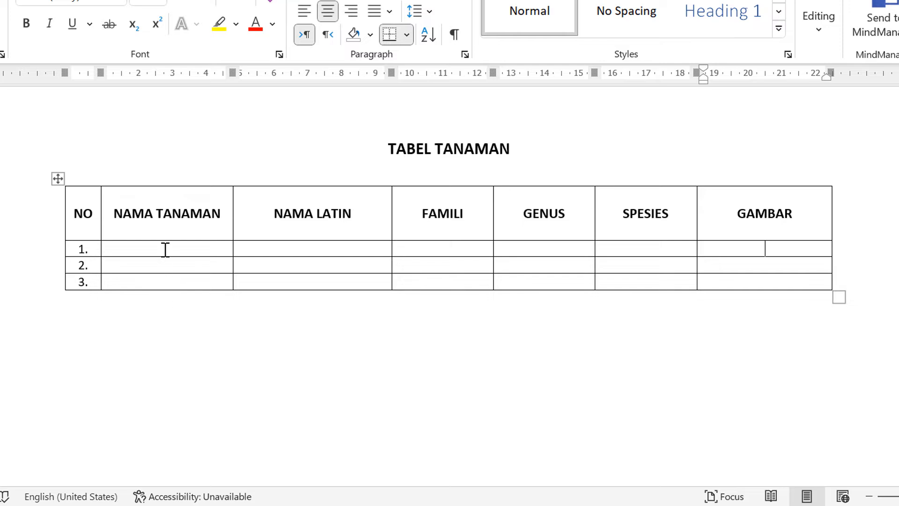
left_click(168, 251)
right_click(180, 249)
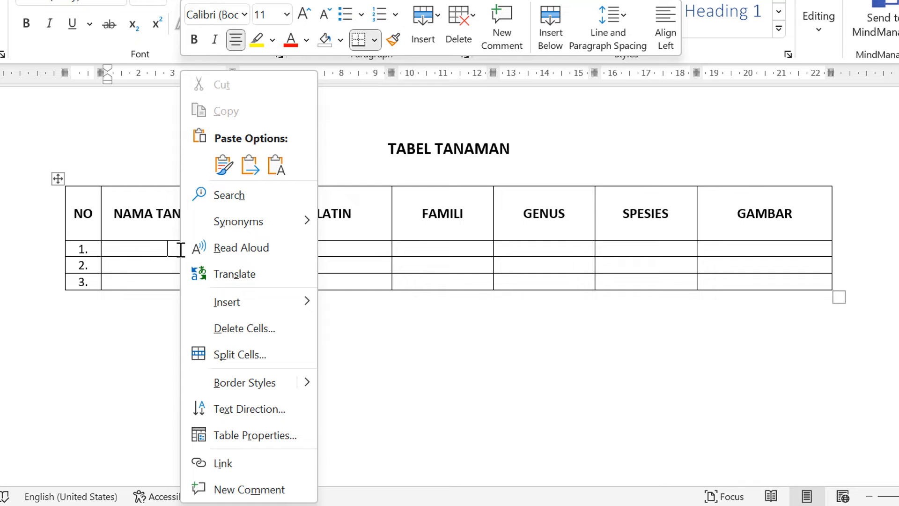
left_click(286, 166)
Copy the Latin name Oryza sativa from the Padi article and paste it without source formatting into row 1's NAMA LATIN cell in Word
left_click(334, 248)
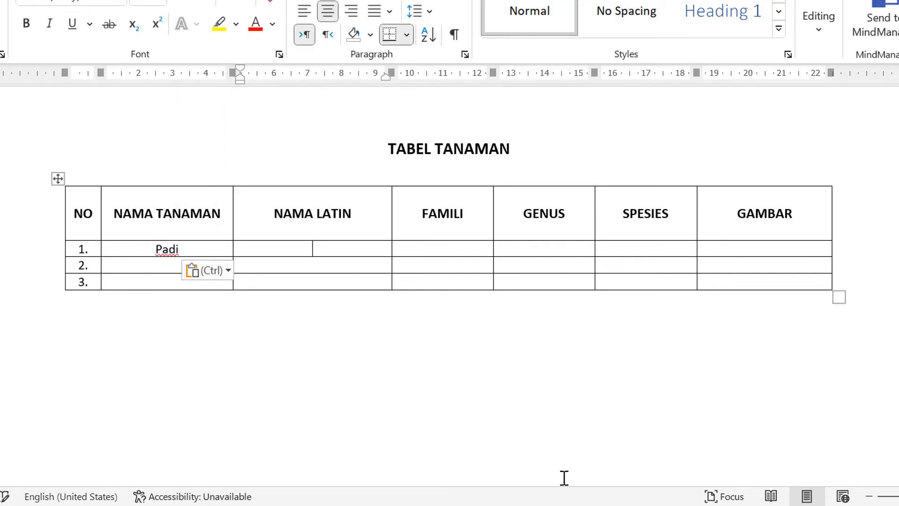
key("alt+Tab")
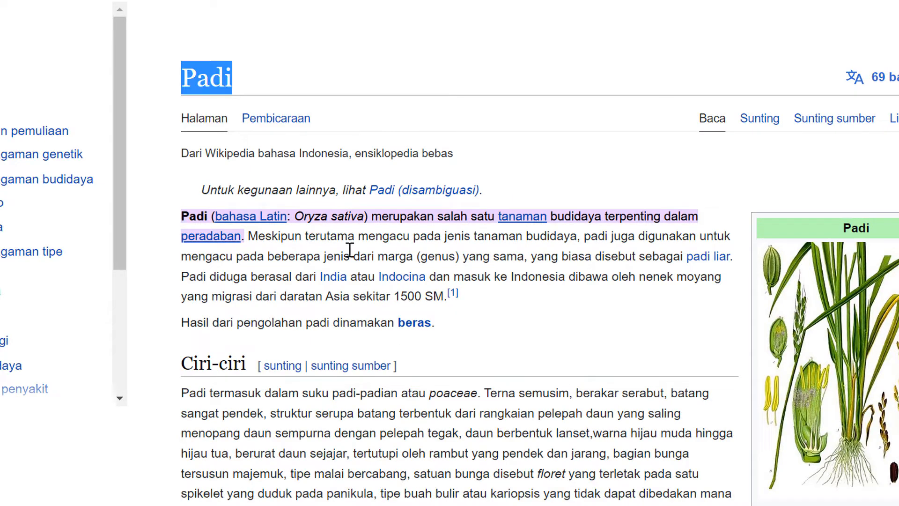
left_click(319, 224)
key("ctrl+c")
left_click_drag(295, 216, 365, 216)
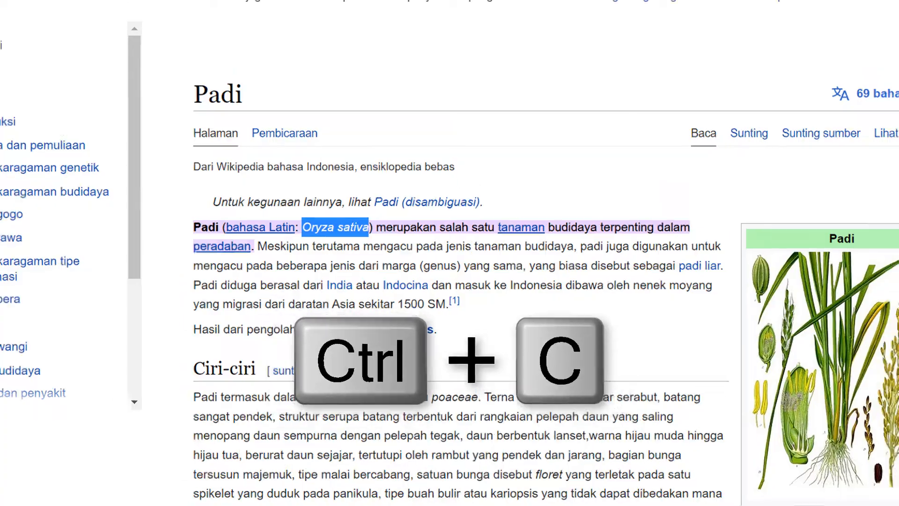
key("alt+Tab")
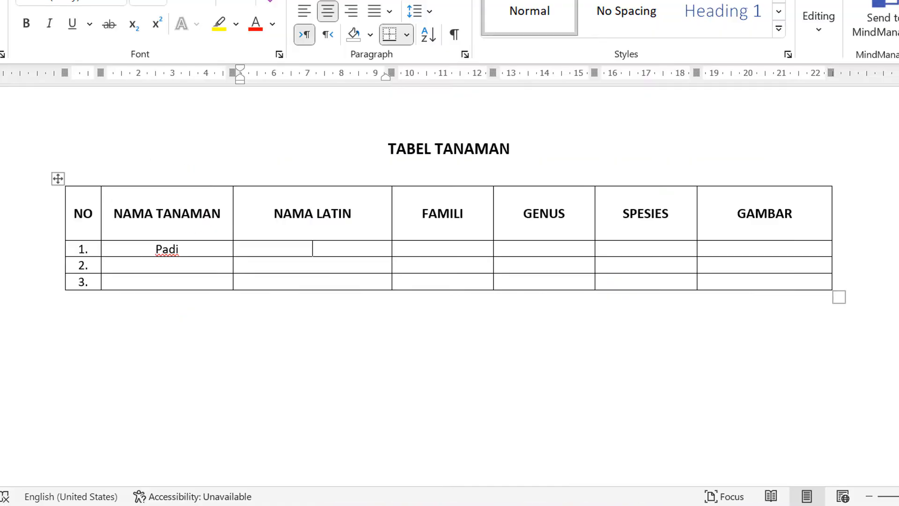
right_click(328, 251)
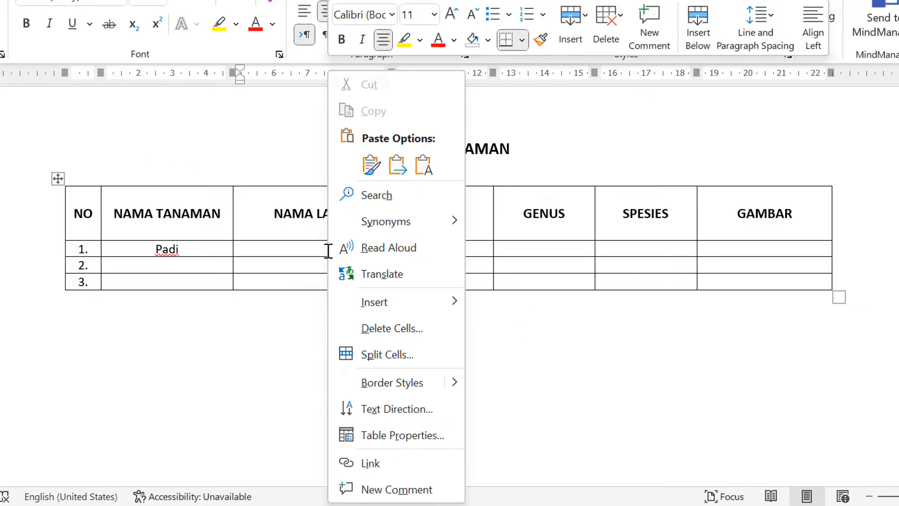
left_click(407, 170)
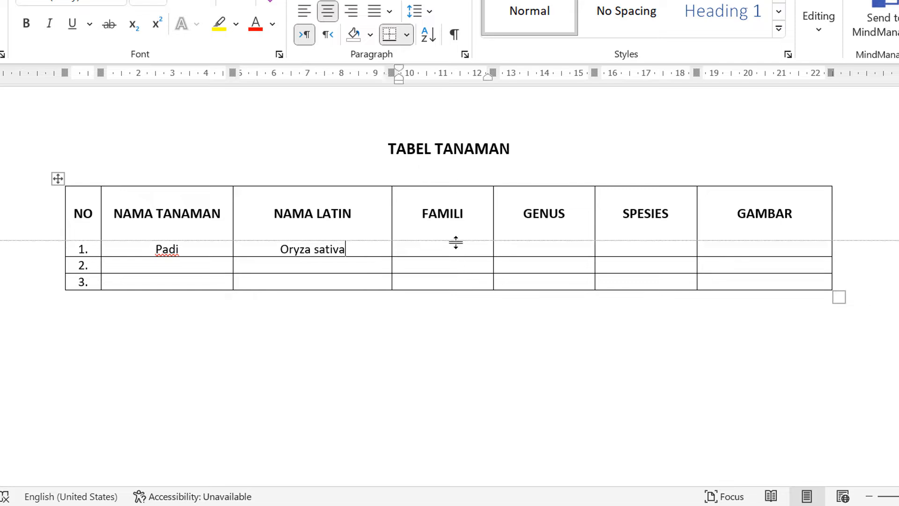
Copy the family name Poaceae from the Padi article's classification table and paste it as text only into row 1's FAMILI cell in Word
left_click(422, 505)
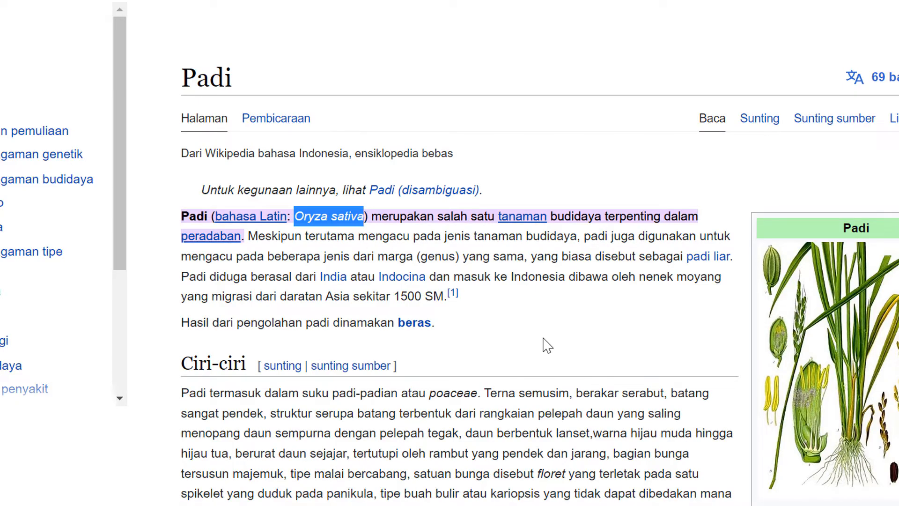
left_click(609, 295)
scroll(625, 300, "down", 2)
scroll(468, 288, "down", 5)
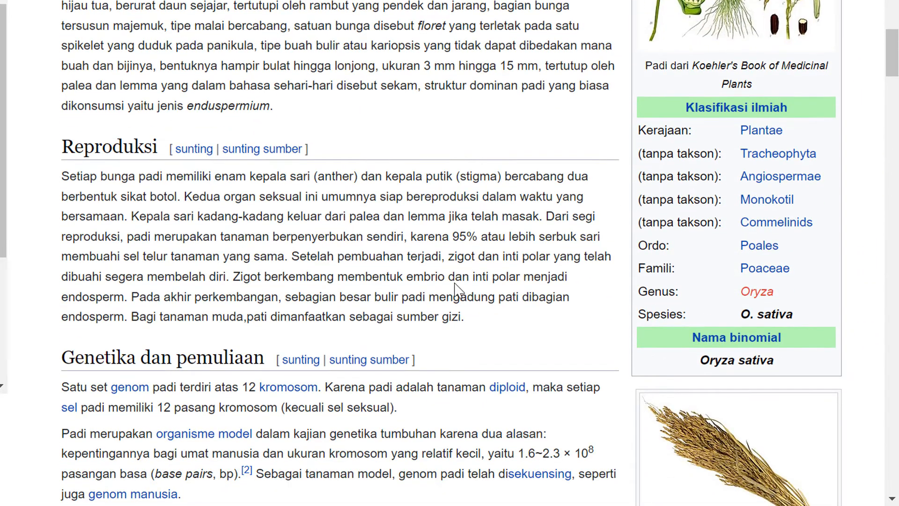
left_click_drag(740, 268, 800, 273)
key("ctrl+c")
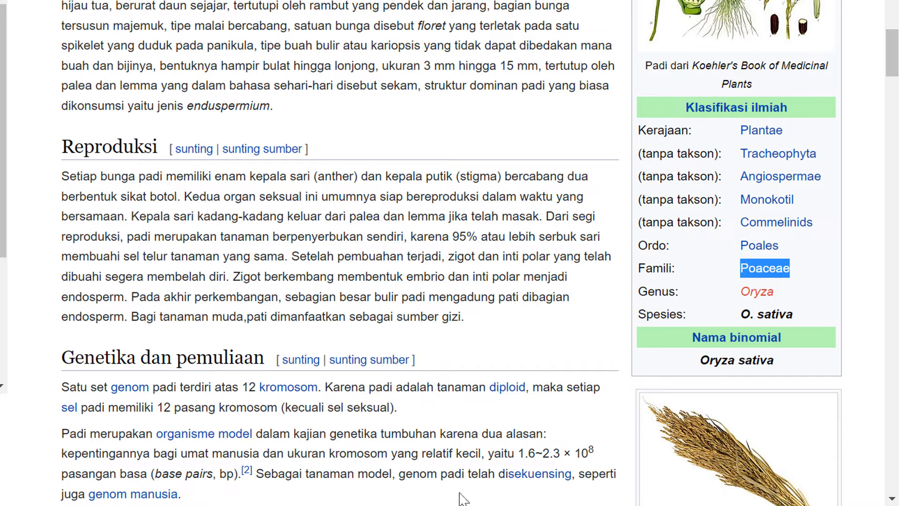
key("alt+Tab")
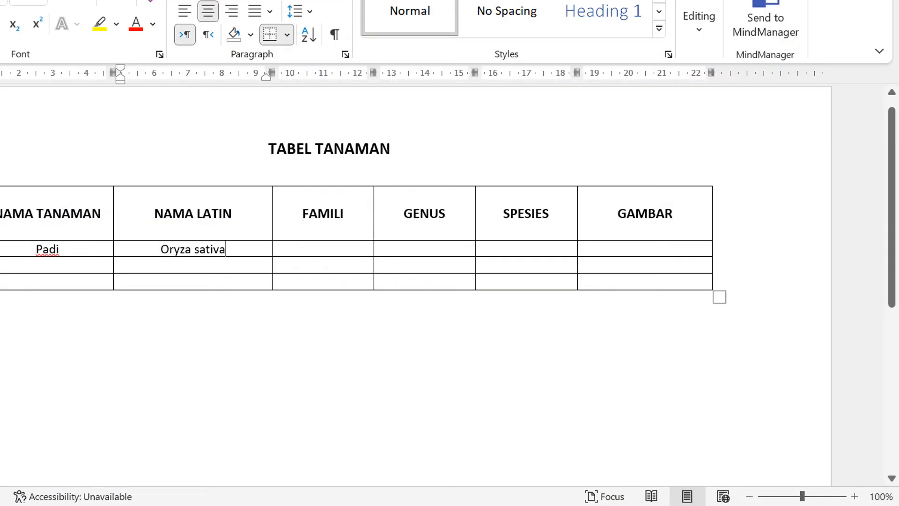
left_click(295, 247)
right_click(296, 247)
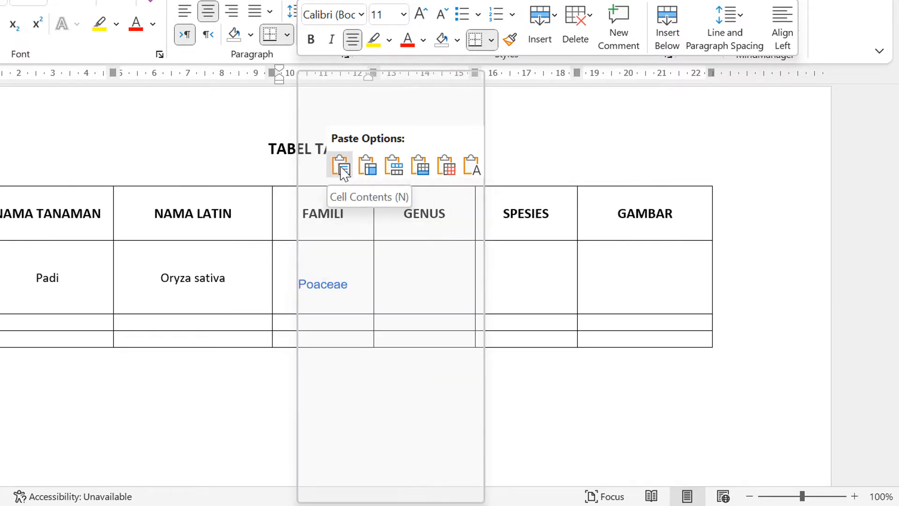
left_click(471, 165)
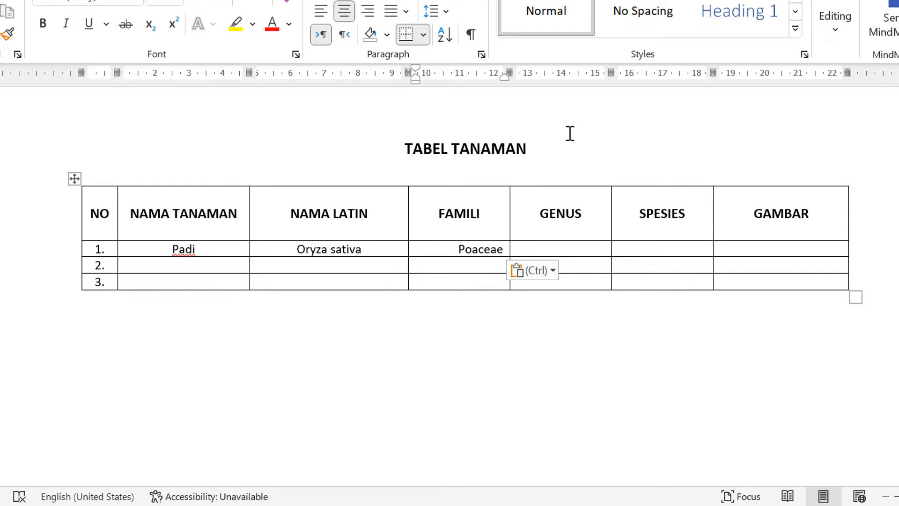
Delete the Poaceae, Oryza sativa and Padi entries from row 1 of the TABEL TANAMAN table
double_click(476, 249)
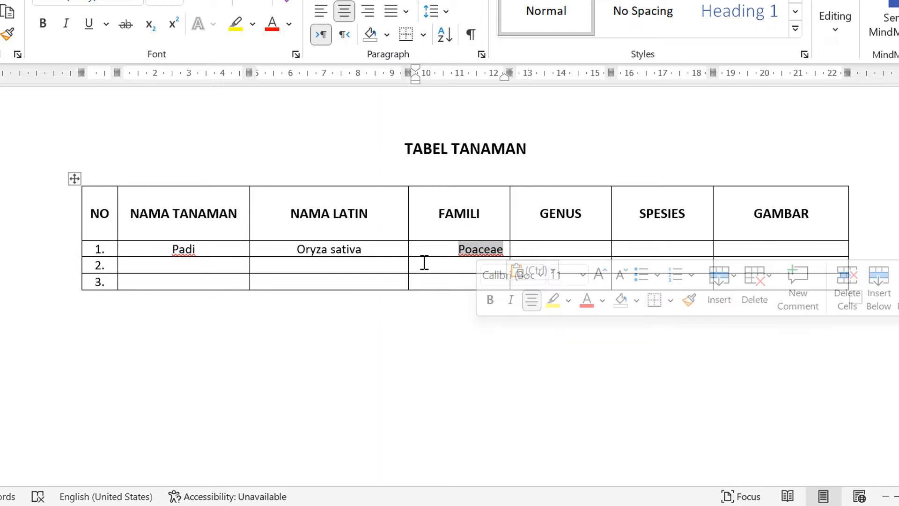
key("Delete")
left_click_drag(374, 253, 267, 251)
key("Delete")
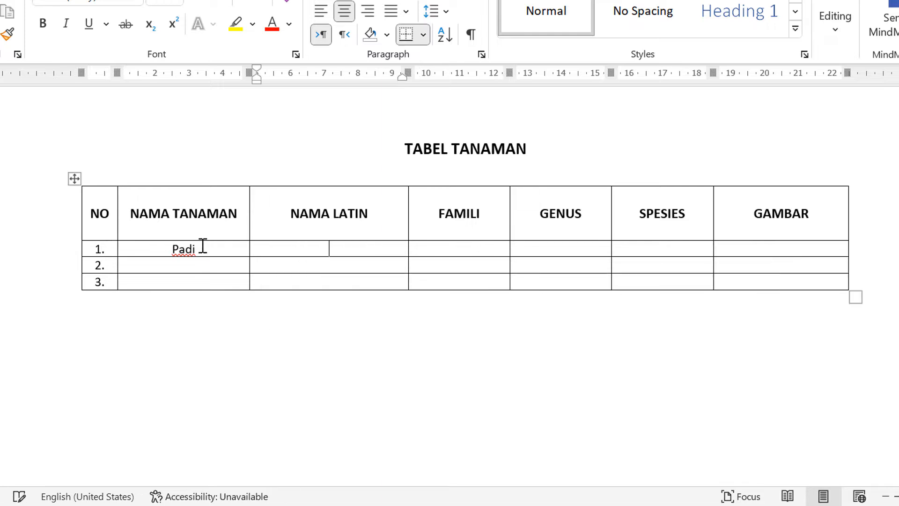
left_click_drag(203, 245, 156, 246)
key("Delete")
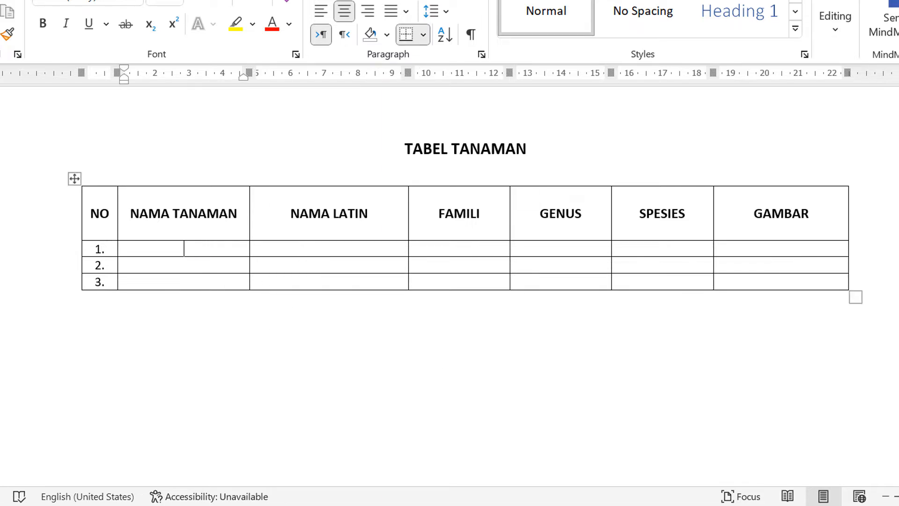
Switch to the browser and copy the Padi article's title from Wikipedia
left_click(521, 505)
scroll(352, 273, "up", 3)
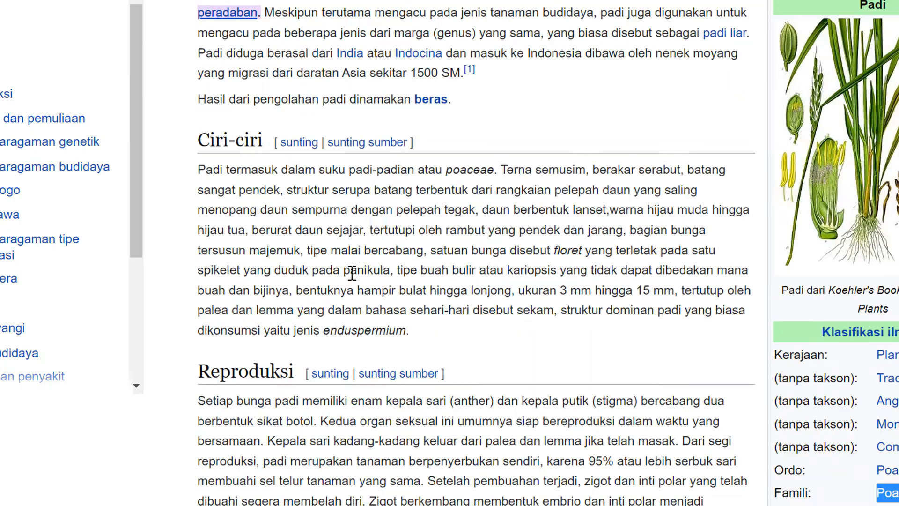
scroll(353, 273, "up", 5)
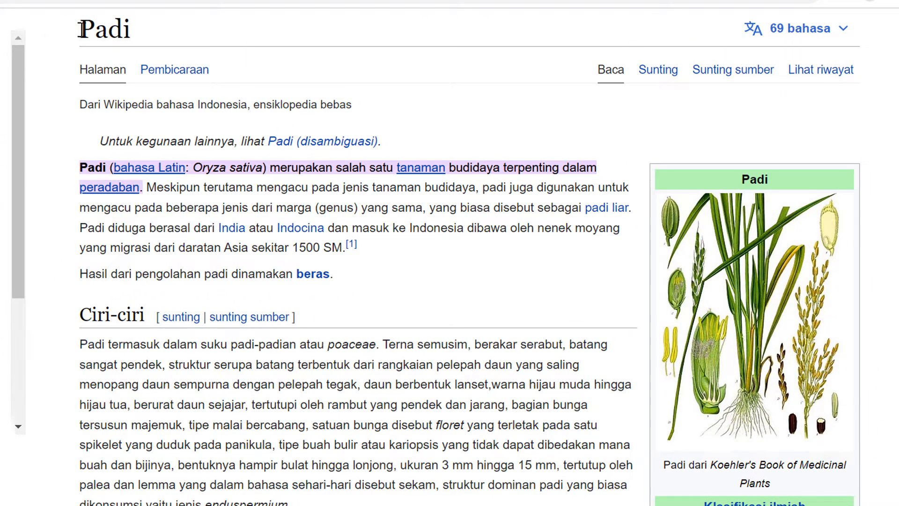
left_click_drag(80, 29, 131, 31)
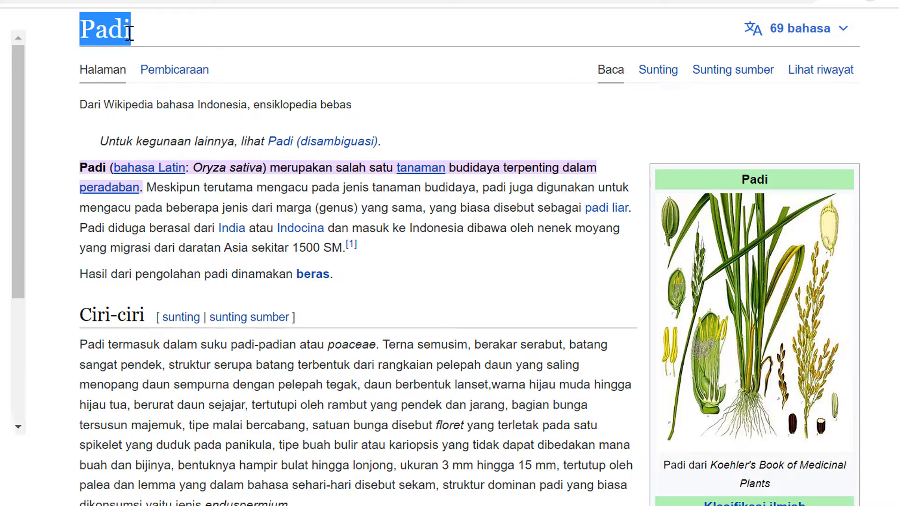
key("ctrl+c")
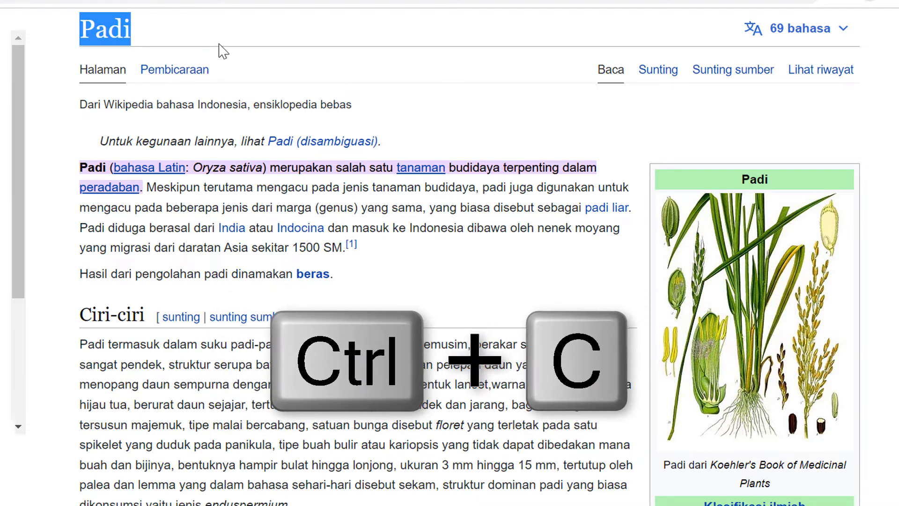
right_click(107, 27)
left_click(145, 48)
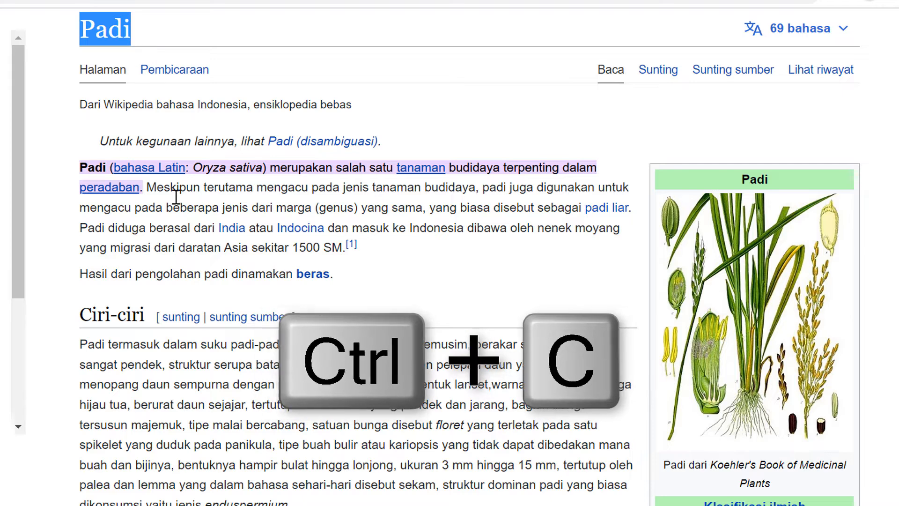
Copy the Latin name Oryza sativa from the Padi article's introduction, followed by the family name Poaceae from its classification table
left_click_drag(193, 168, 262, 169)
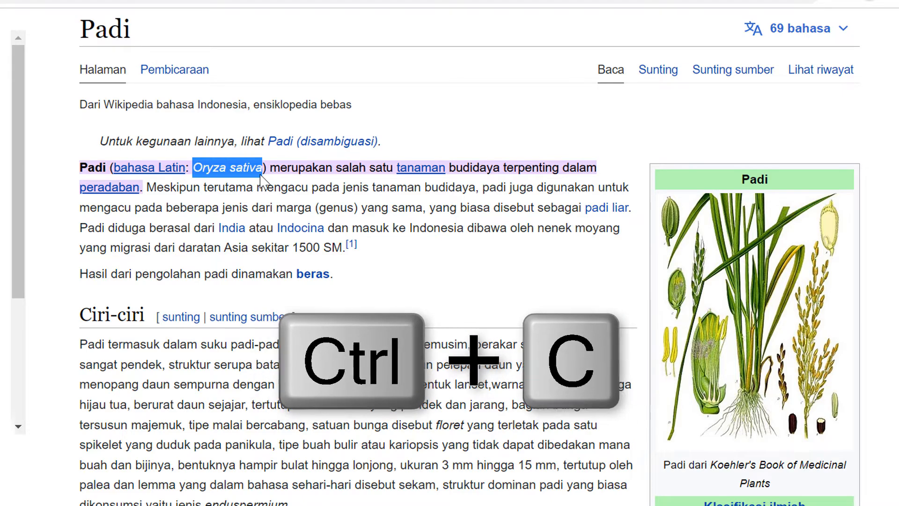
right_click(254, 177)
left_click(285, 196)
scroll(495, 274, "down", 7)
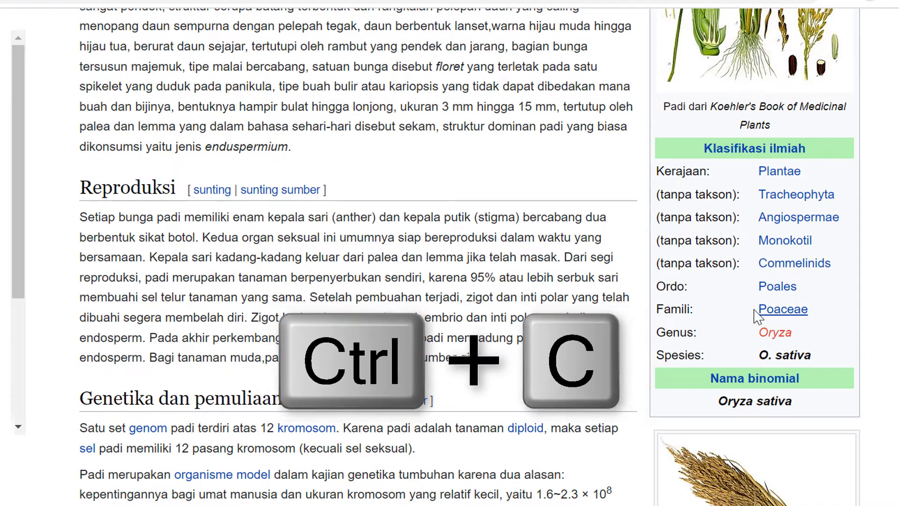
left_click_drag(756, 310, 811, 313)
right_click(810, 322)
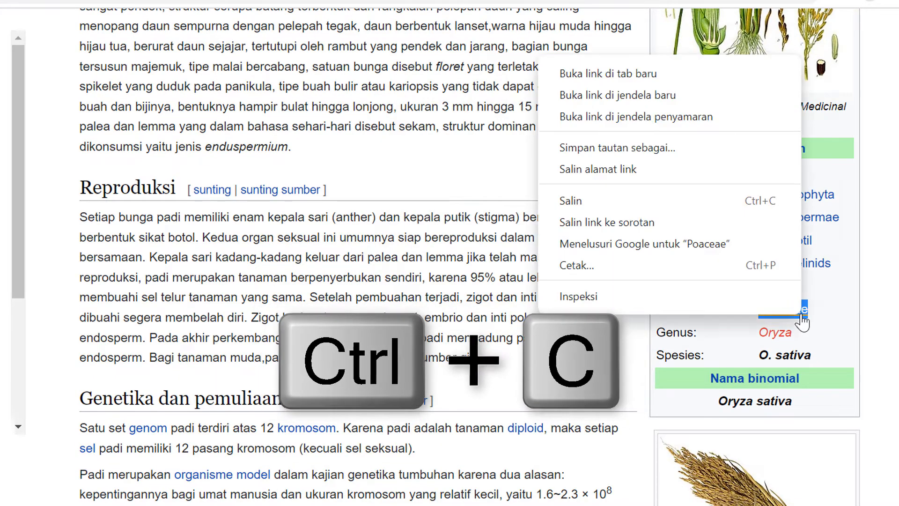
left_click(588, 201)
Switch to Word and paste the copied item into row 1's NAMA TANAMAN cell as Unformatted Text using Paste Special
left_click(277, 302)
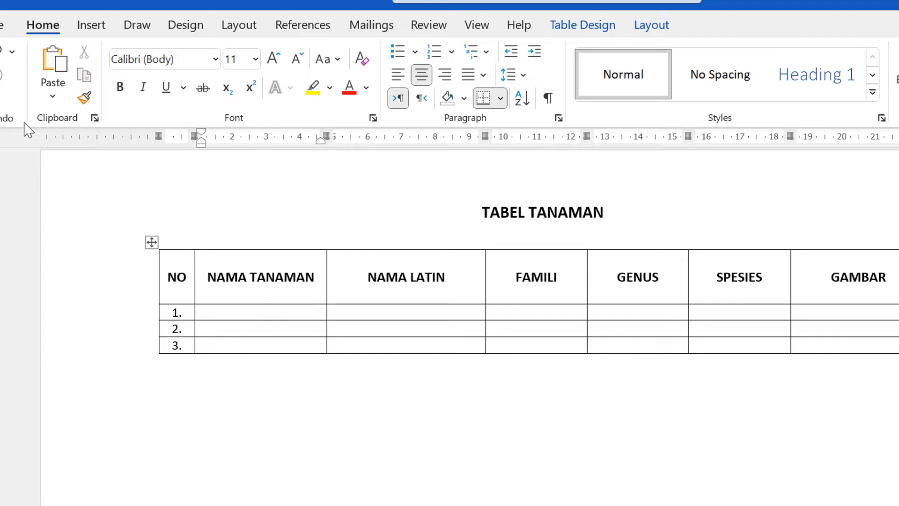
left_click(59, 98)
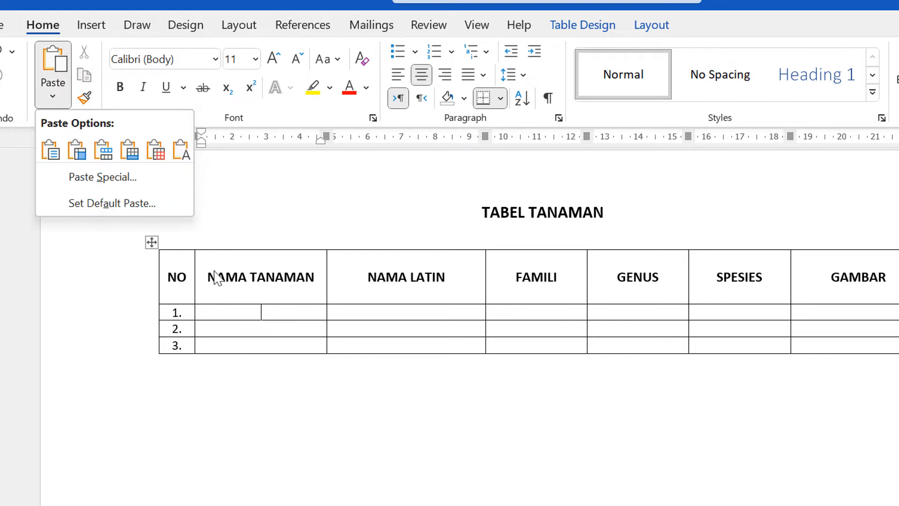
left_click(246, 312)
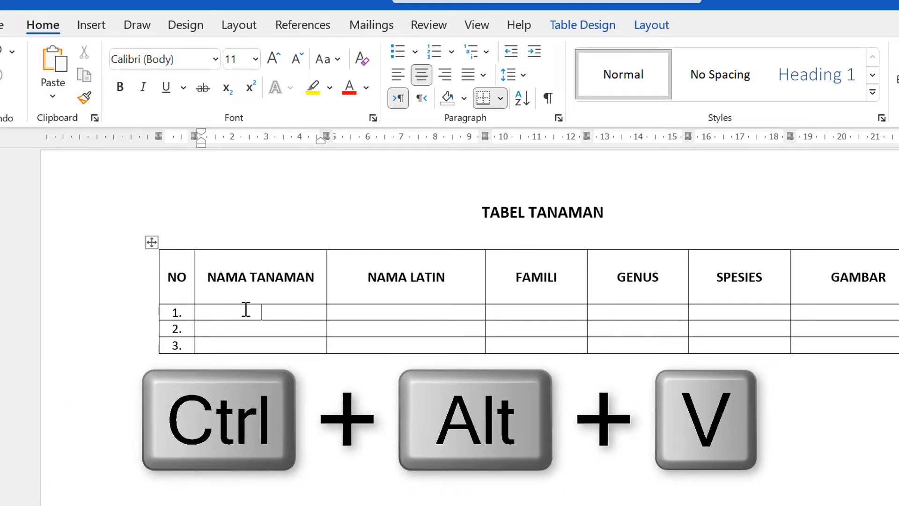
key("ctrl+alt+v")
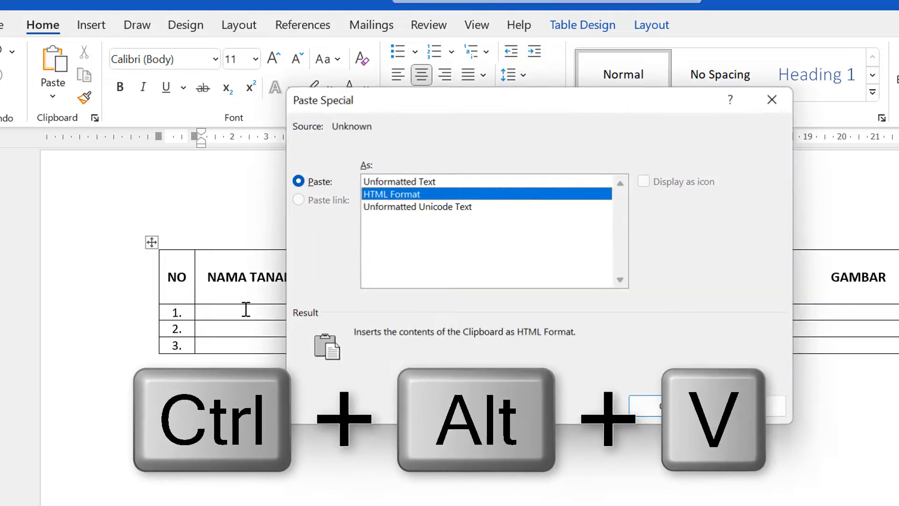
left_click(412, 181)
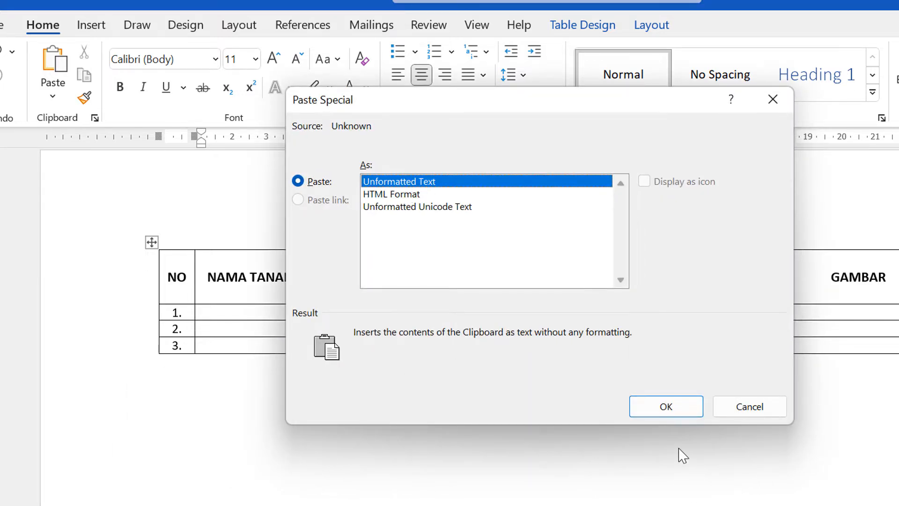
left_click(678, 414)
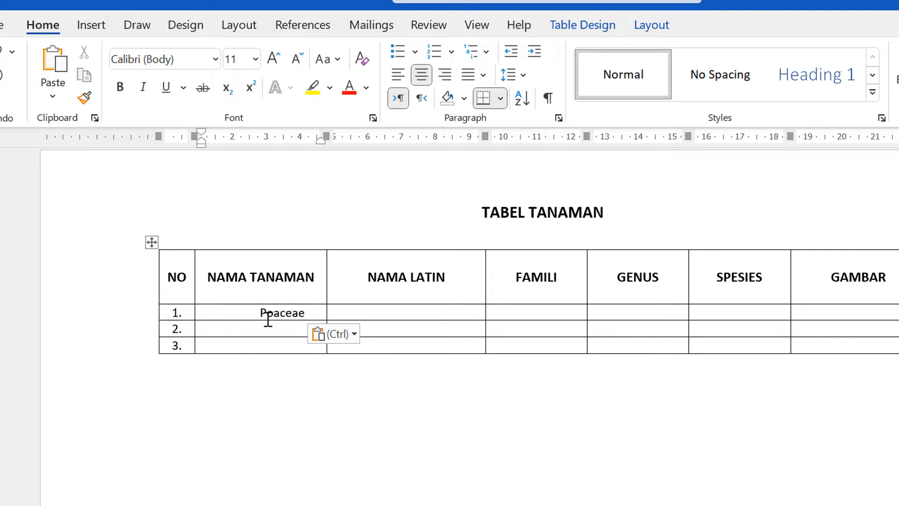
Leave Word, open the System Clipboard page in Windows Settings and turn on Clipboard history
key("alt+Tab")
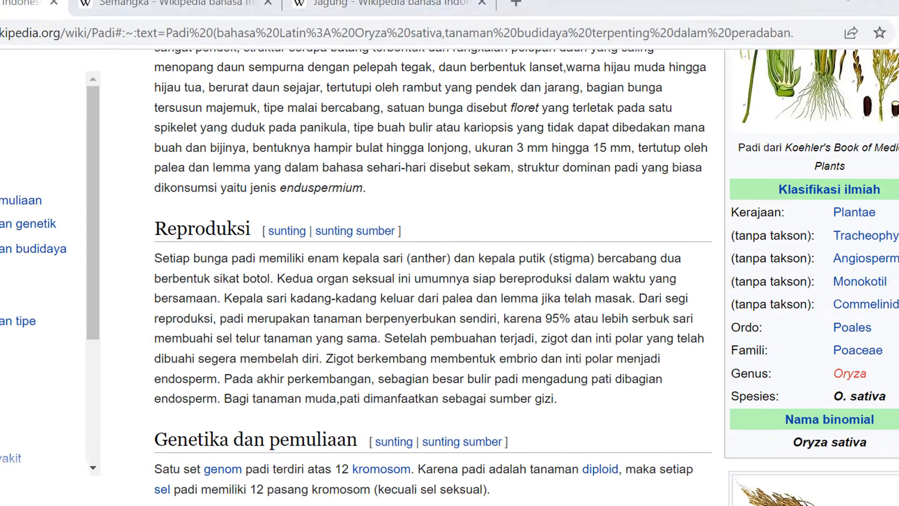
scroll(273, 332, "up", 5)
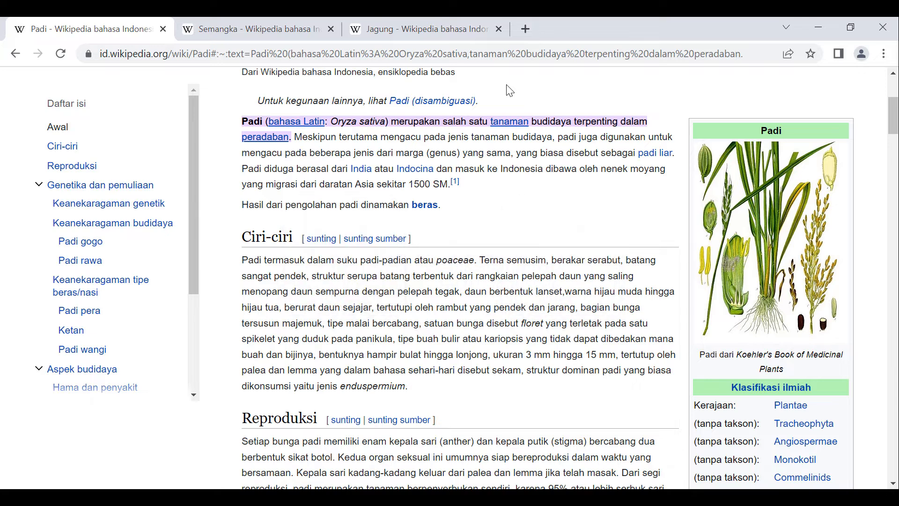
key("super+i")
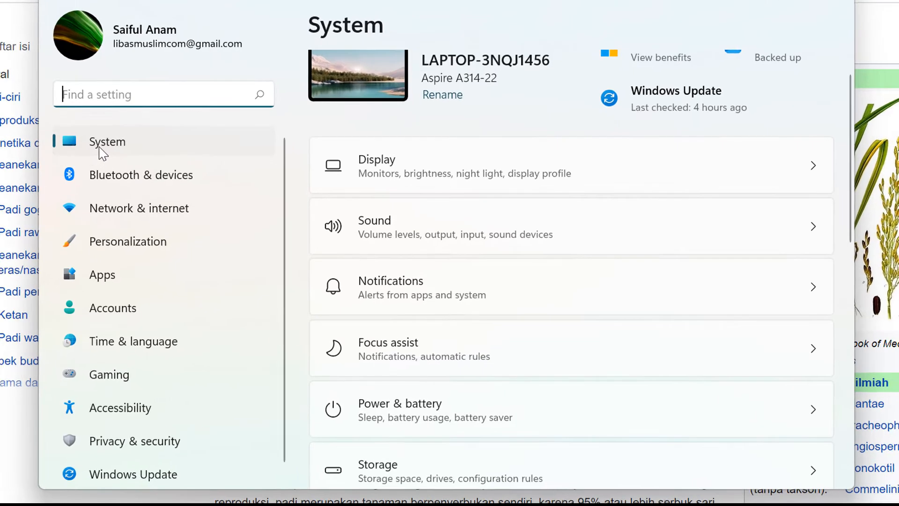
left_click(102, 153)
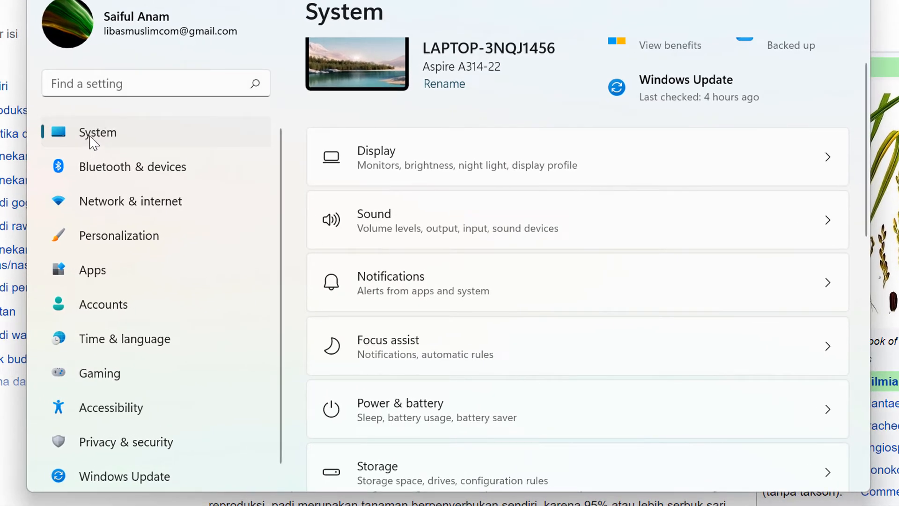
scroll(700, 197, "down", 6)
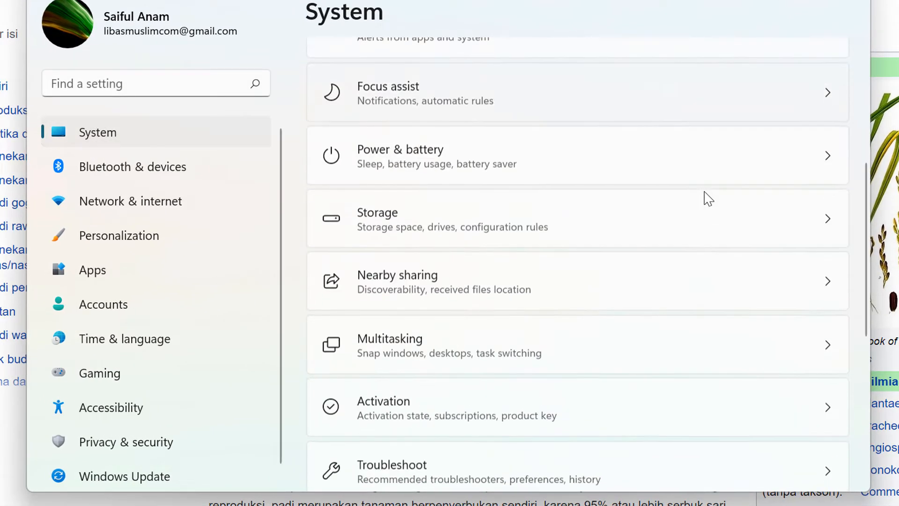
scroll(707, 199, "down", 5)
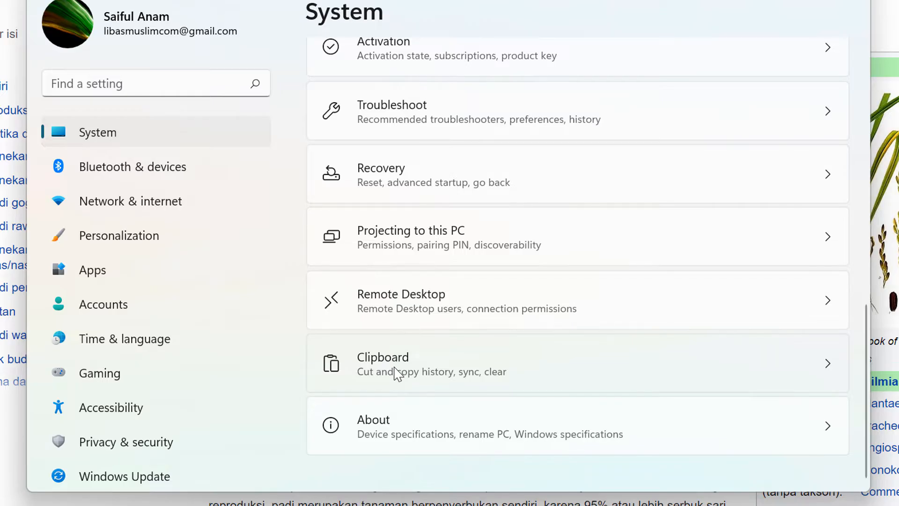
left_click(397, 373)
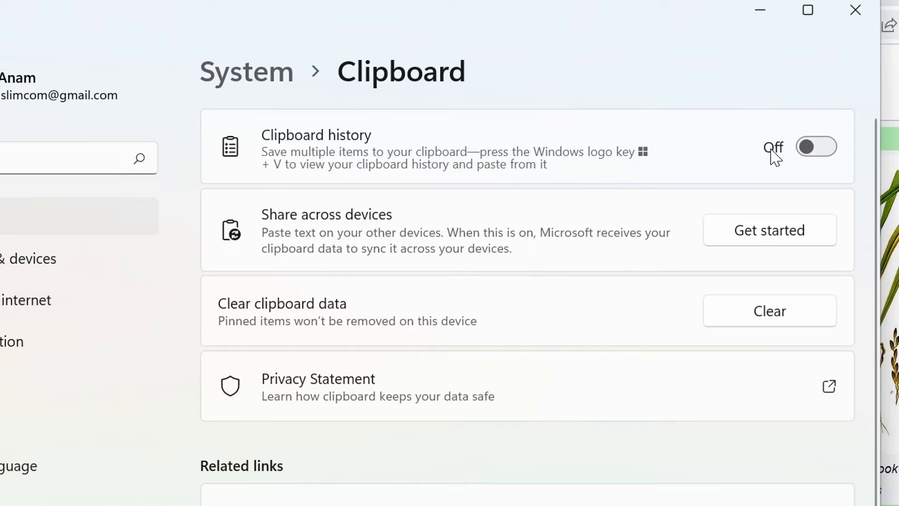
left_click(823, 158)
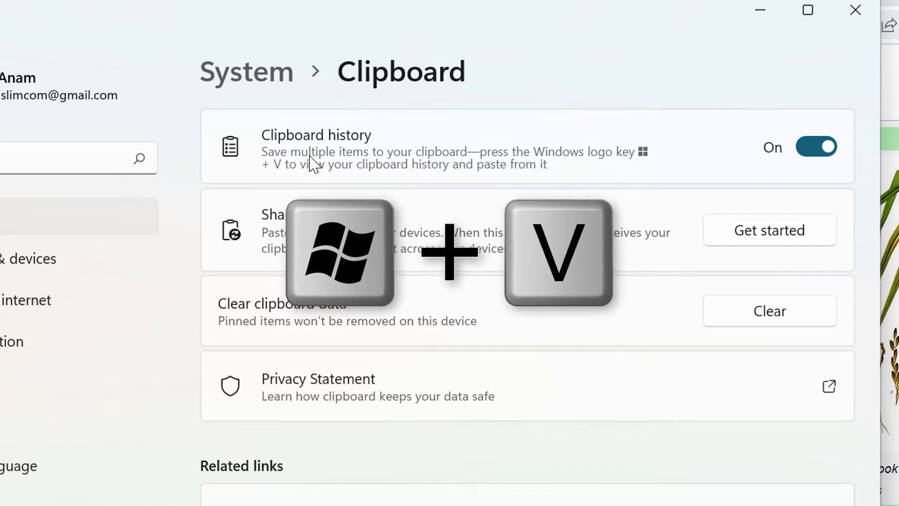
Turn off Clipboard history in Windows Settings and re-enable it from the clipboard history pop-up, closing Settings when done
left_click(809, 151)
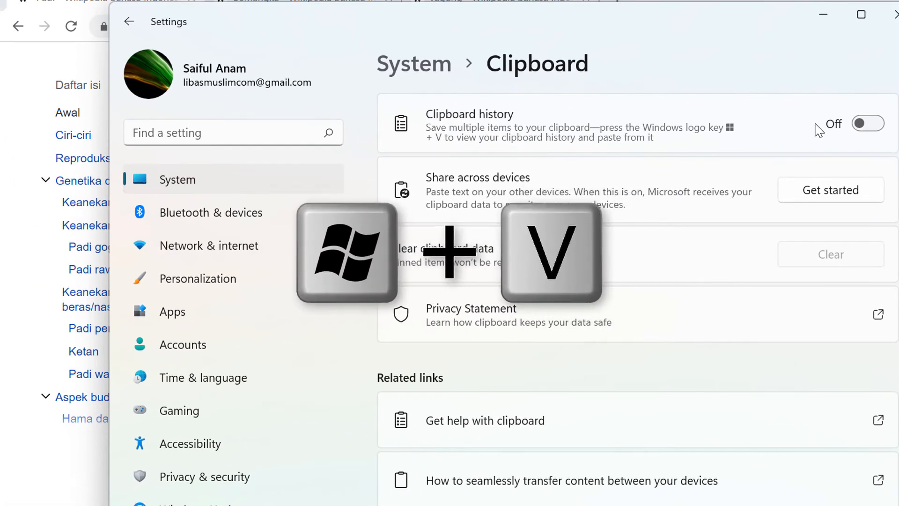
key("super+v")
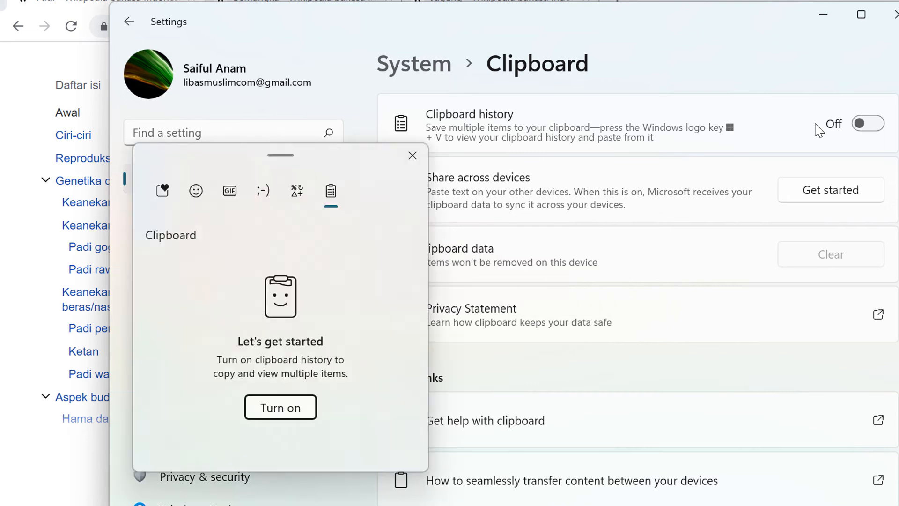
left_click_drag(337, 162, 662, 106)
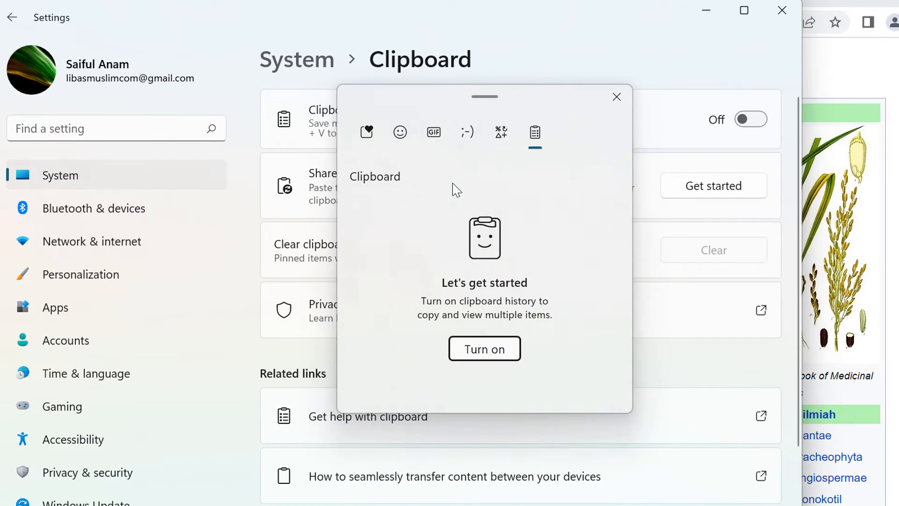
left_click(490, 359)
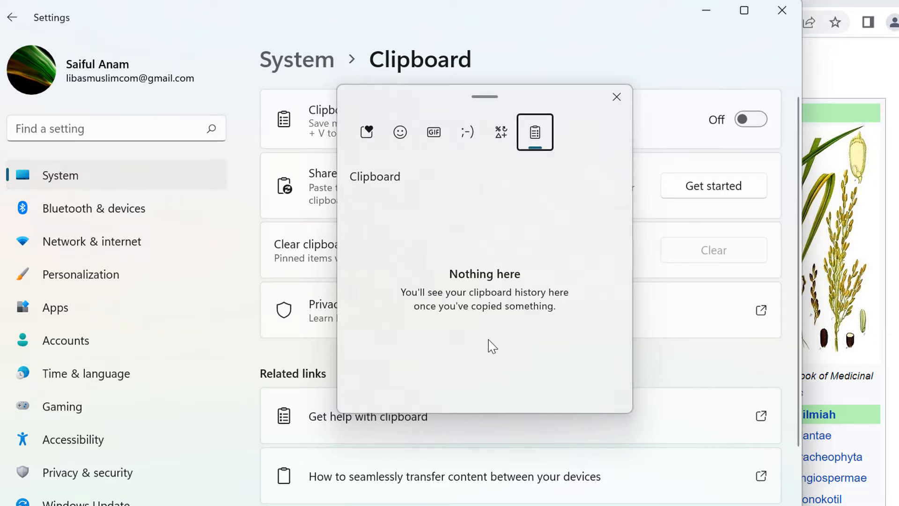
left_click(797, 35)
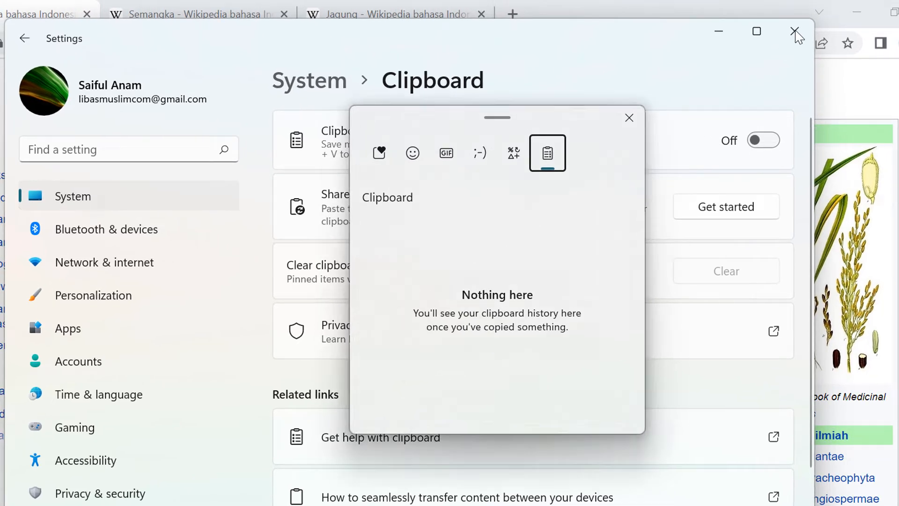
left_click(795, 31)
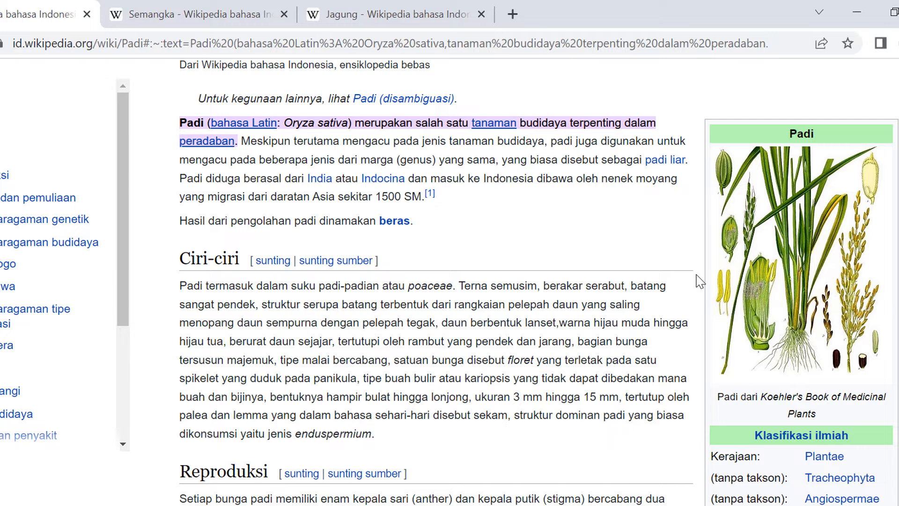
Reopen the System Clipboard page in Windows Settings to check the Clipboard history status, and close Settings
key("super+i")
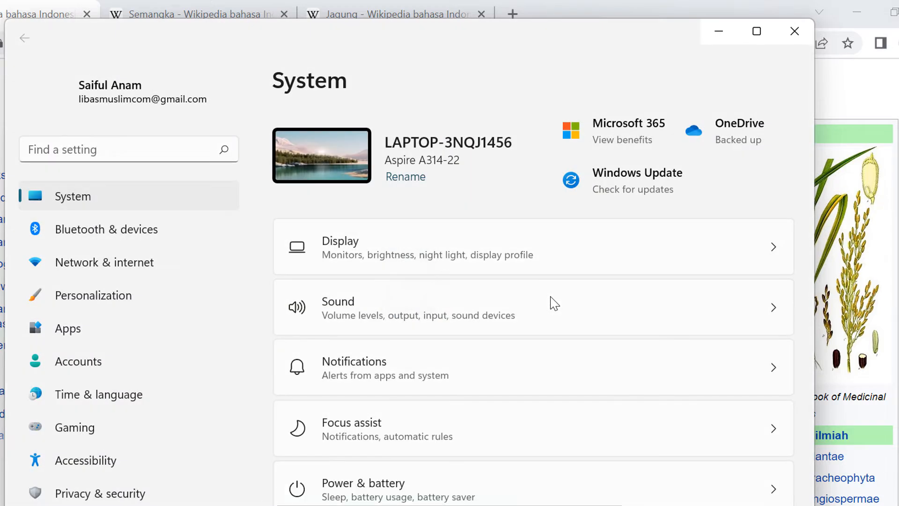
scroll(531, 323, "down", 10)
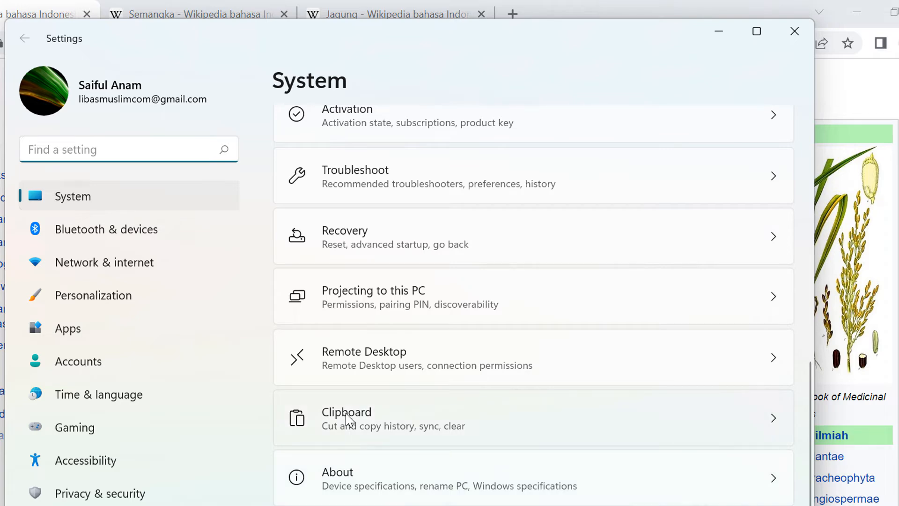
left_click(347, 418)
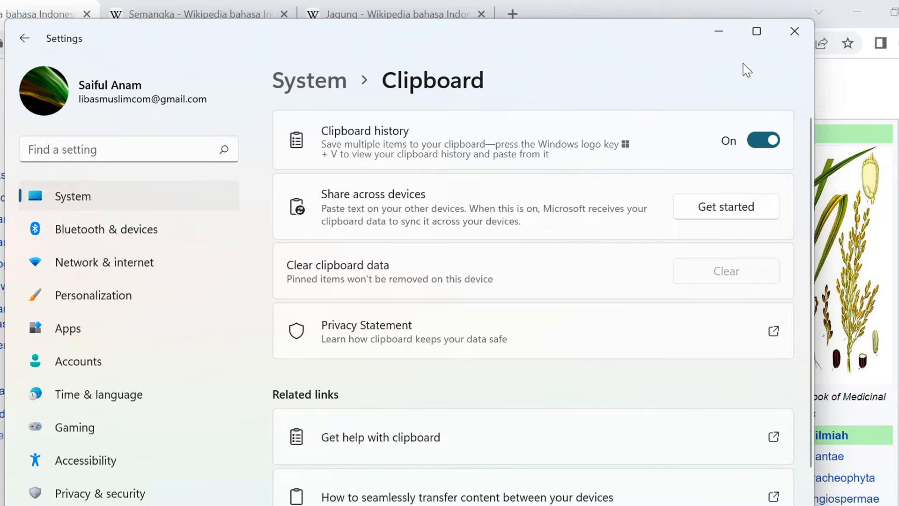
left_click(791, 42)
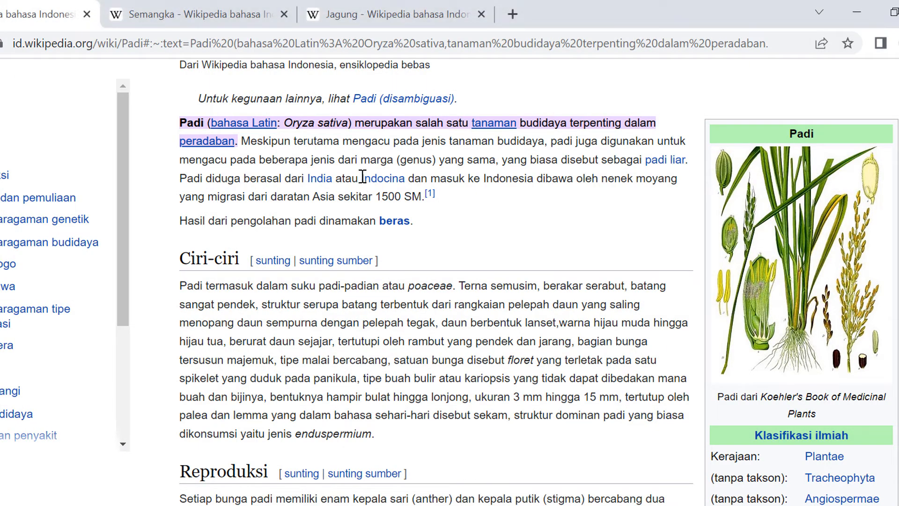
Switch to Word and undo the Poaceae paste in row 1's NAMA TANAMAN cell
scroll(357, 173, "up", 2)
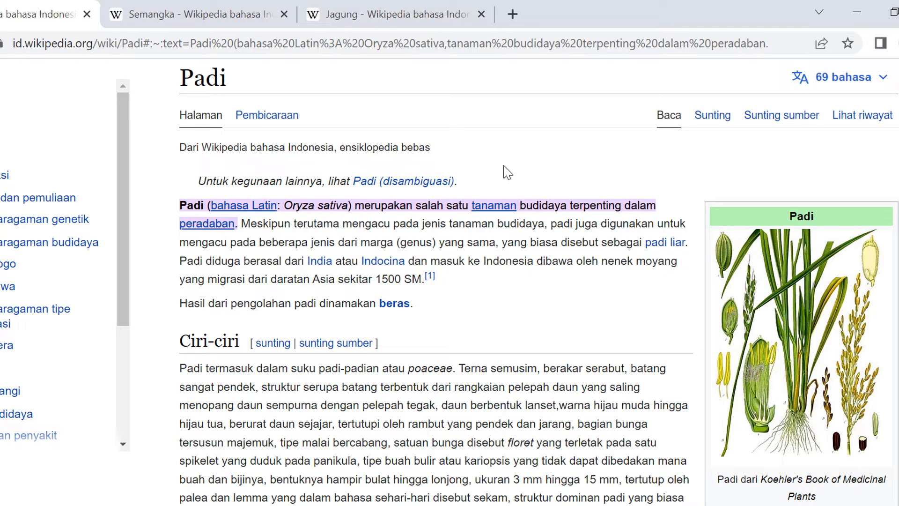
key("alt+Tab")
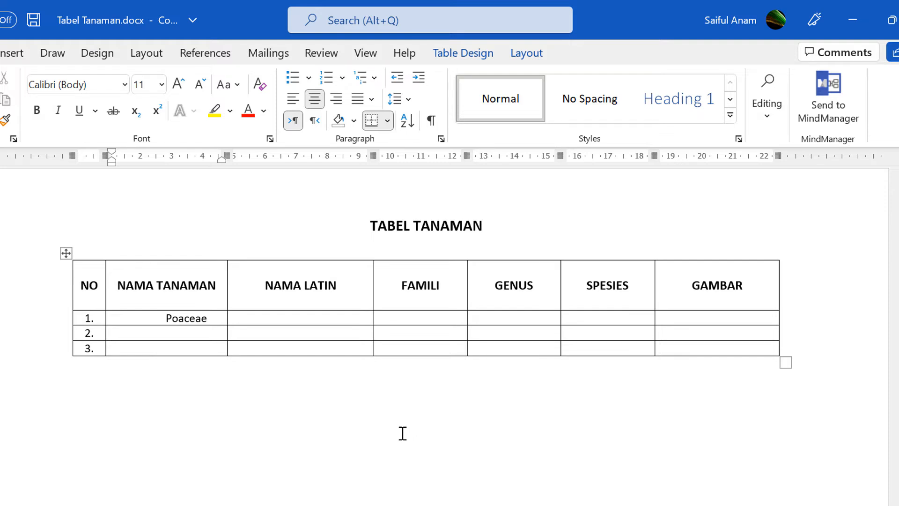
key("ctrl+z")
Return to the Padi Wikipedia article in Chrome and separately copy Padi, Oryza sativa, and the Famili, Genus and Spesies values Poaceae, Oryza and O. sativa
key("alt+Tab")
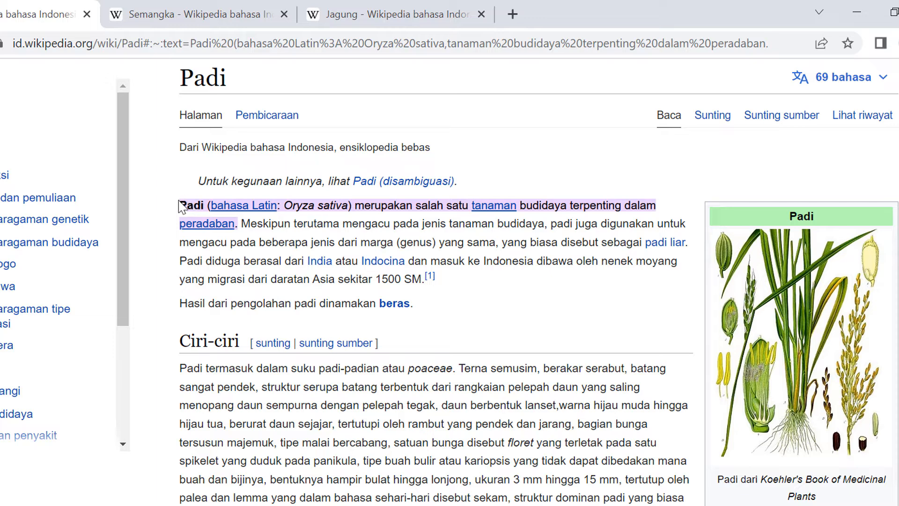
left_click_drag(181, 77, 226, 79)
key("ctrl+c")
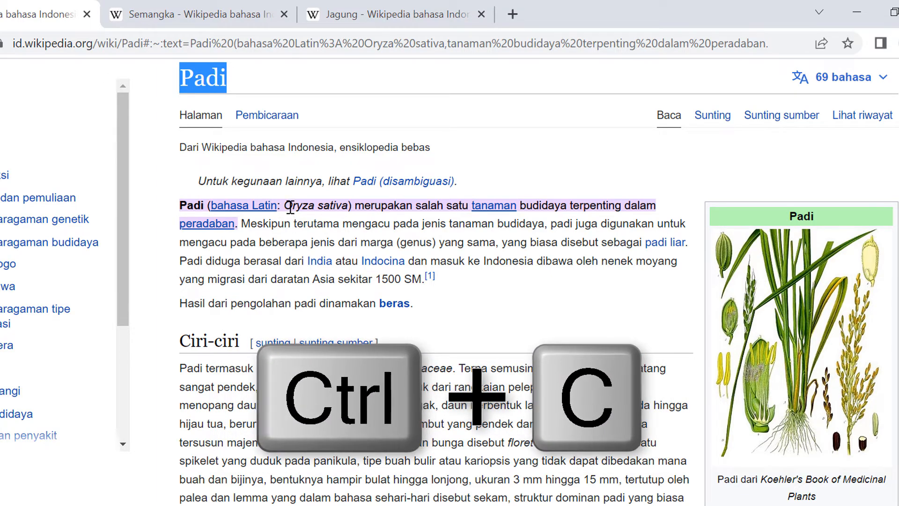
left_click_drag(285, 206, 349, 206)
left_click(337, 207)
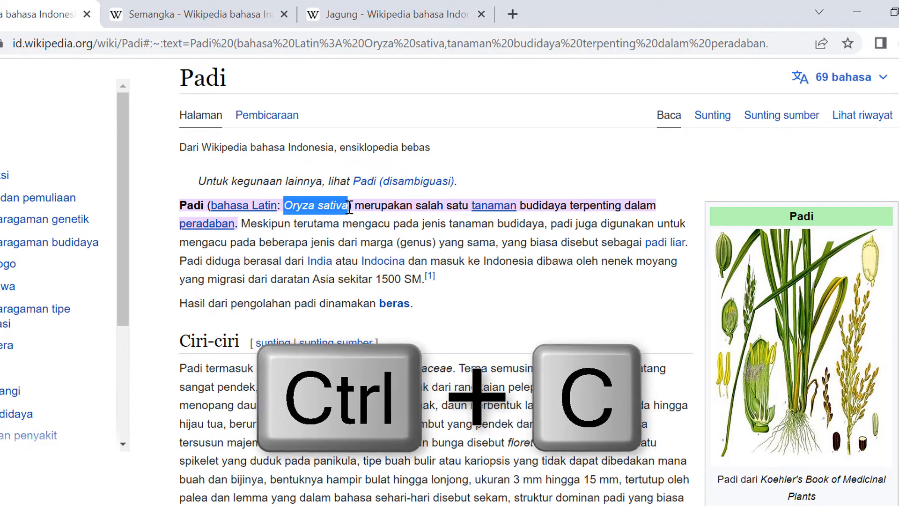
scroll(648, 341, "down", 7)
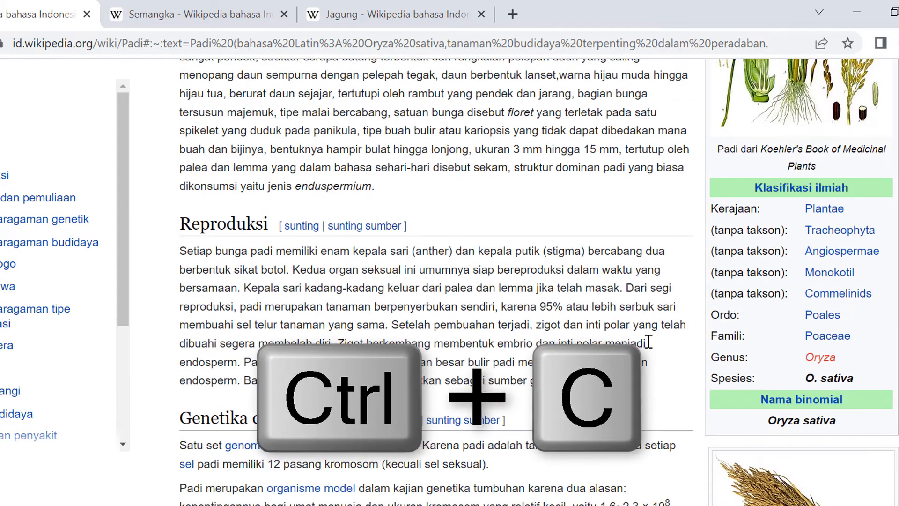
left_click_drag(805, 337, 853, 379)
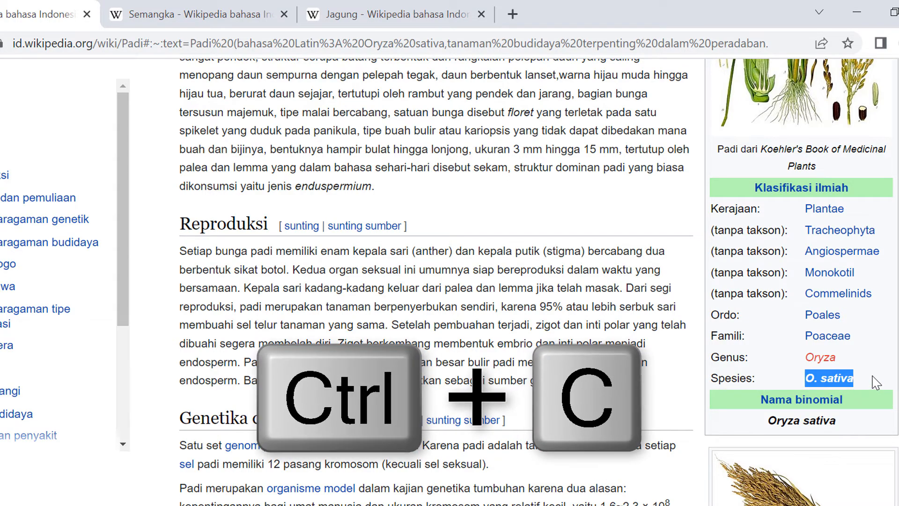
Copy the rice plant illustration from the infobox of the Padi article
scroll(875, 382, "up", 3)
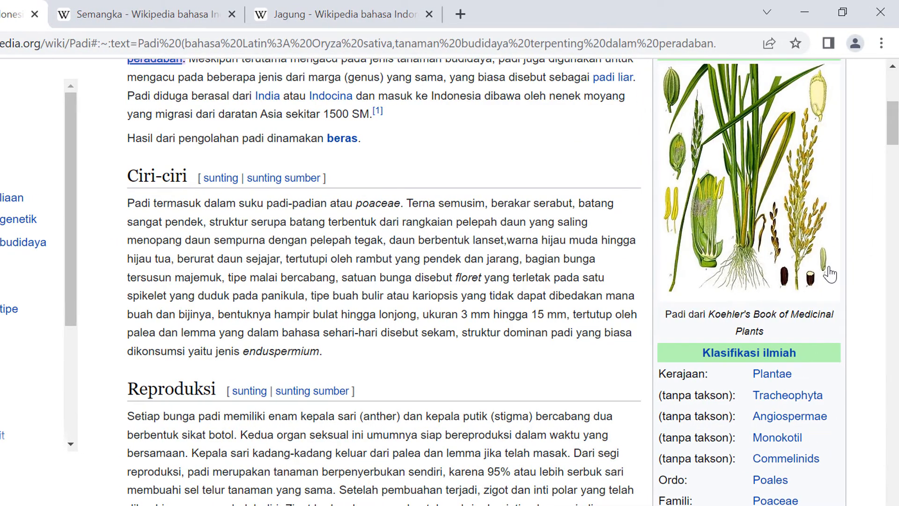
scroll(860, 278, "up", 2)
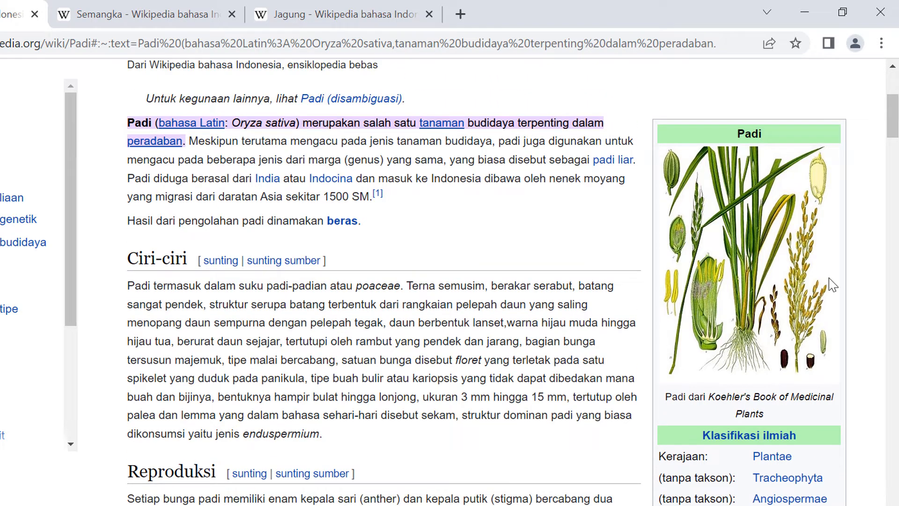
right_click(766, 235)
left_click(619, 218)
right_click(720, 209)
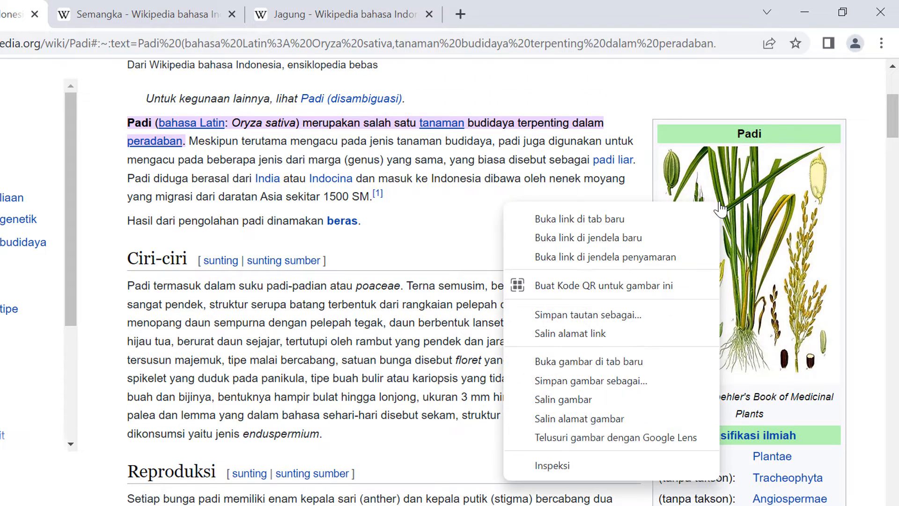
left_click(603, 398)
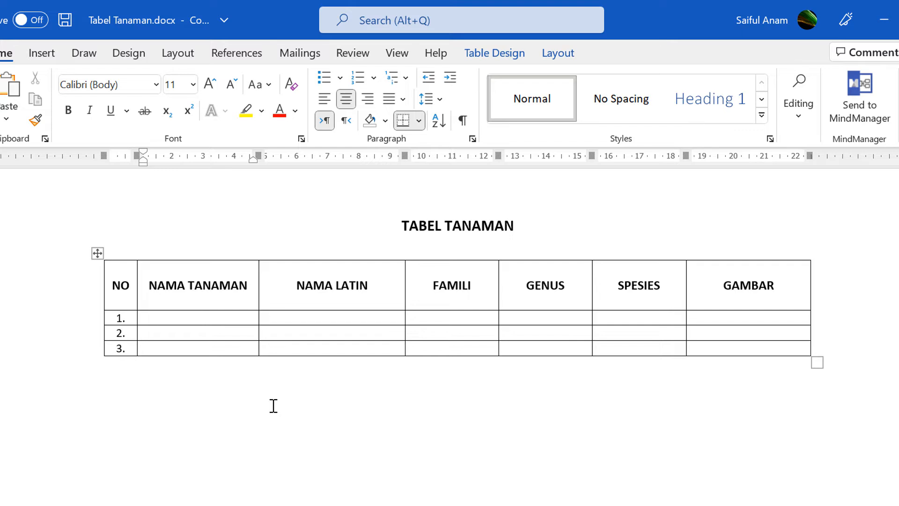
Switch to Word and paste Padi from the clipboard history into row 1's NAMA TANAMAN cell
key("super+v")
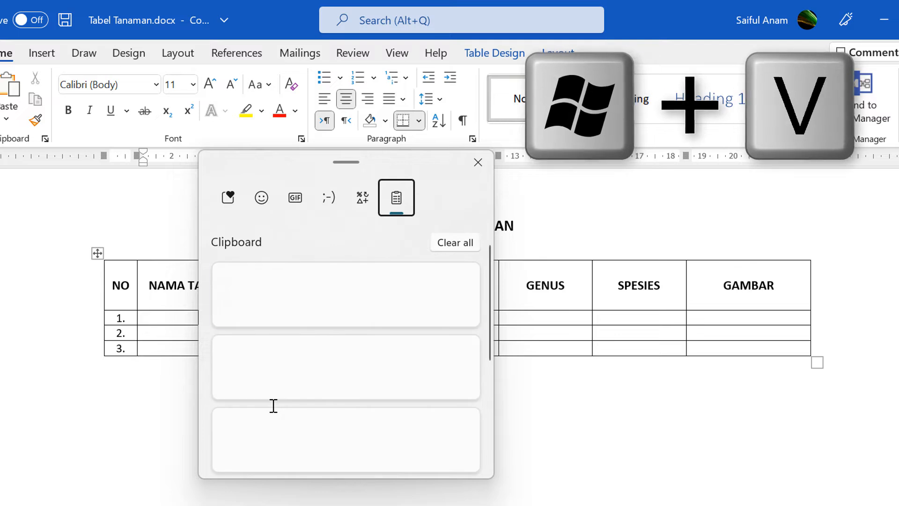
mouse_move(395, 166)
left_mouse_down()
mouse_move(535, 167)
mouse_move(564, 157)
left_mouse_up()
scroll(562, 360, "down", 5)
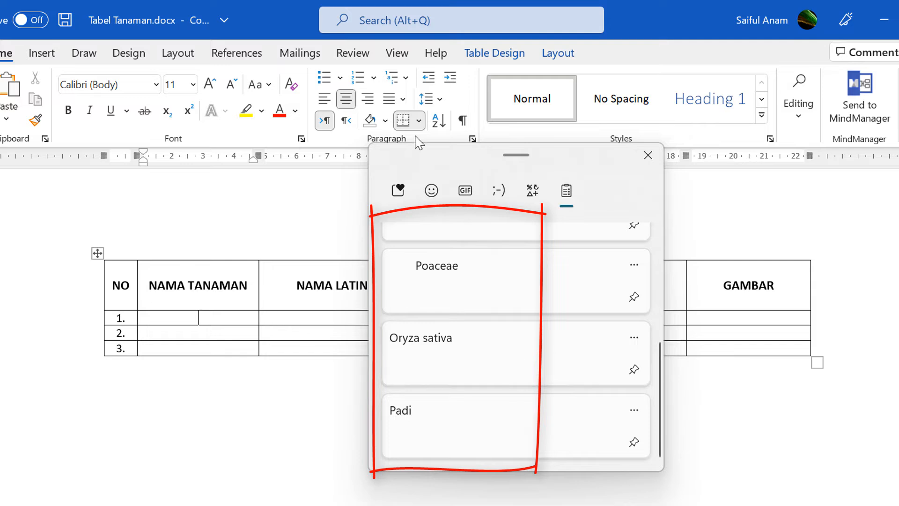
left_click_drag(484, 163, 650, 160)
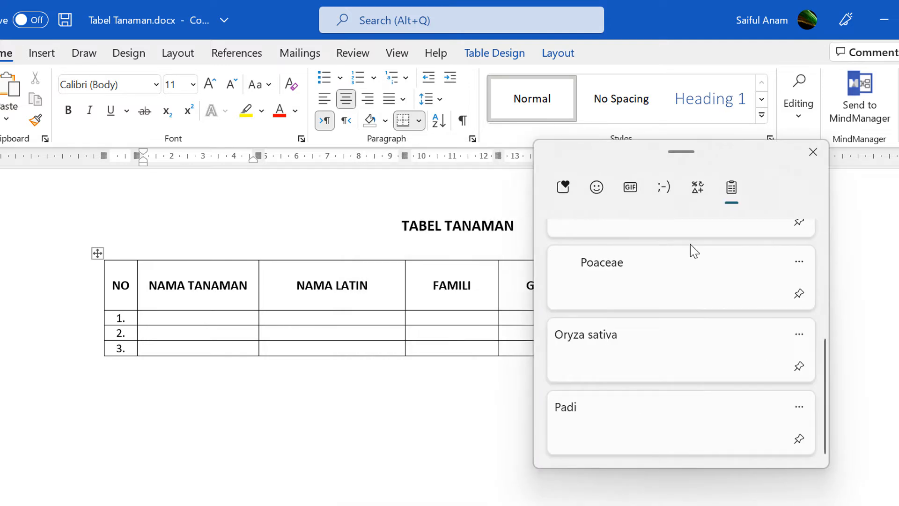
left_click(611, 423)
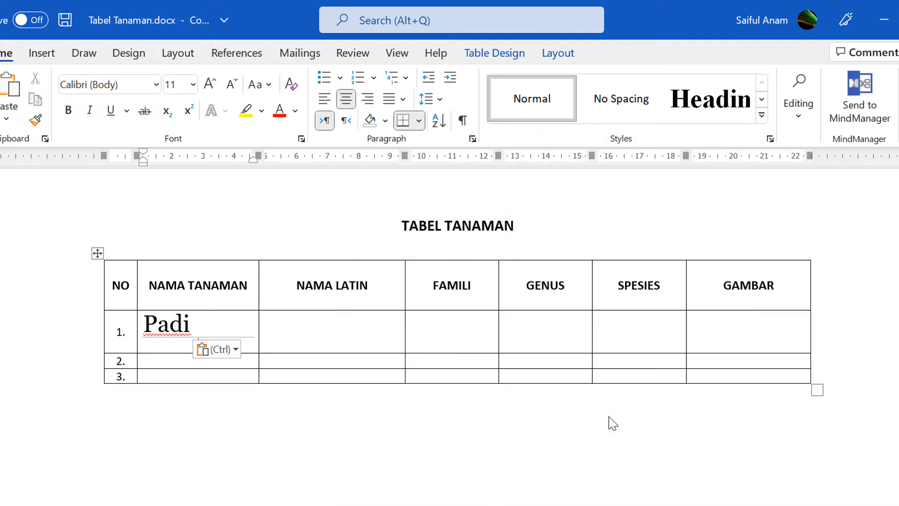
Paste Oryza sativa from the clipboard history into row 1's NAMA LATIN cell
left_click(288, 331)
key("super+v")
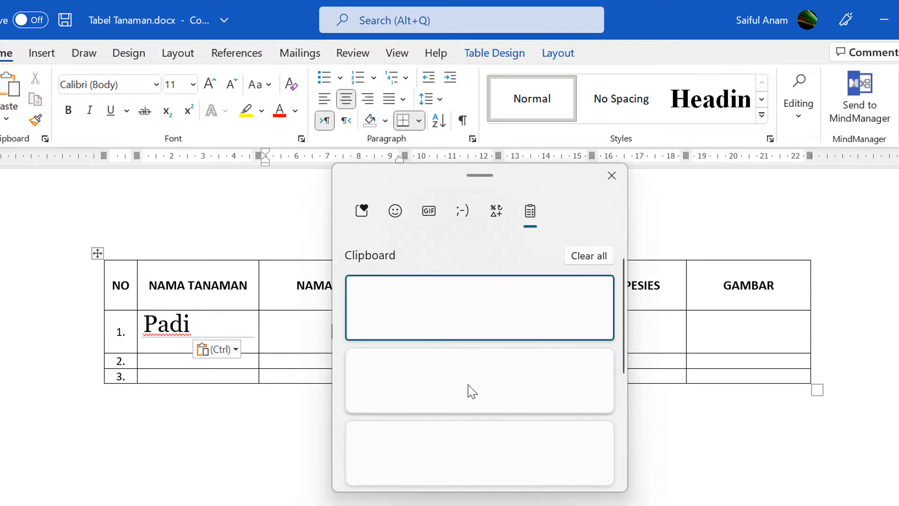
scroll(473, 390, "down", 3)
scroll(475, 392, "down", 2)
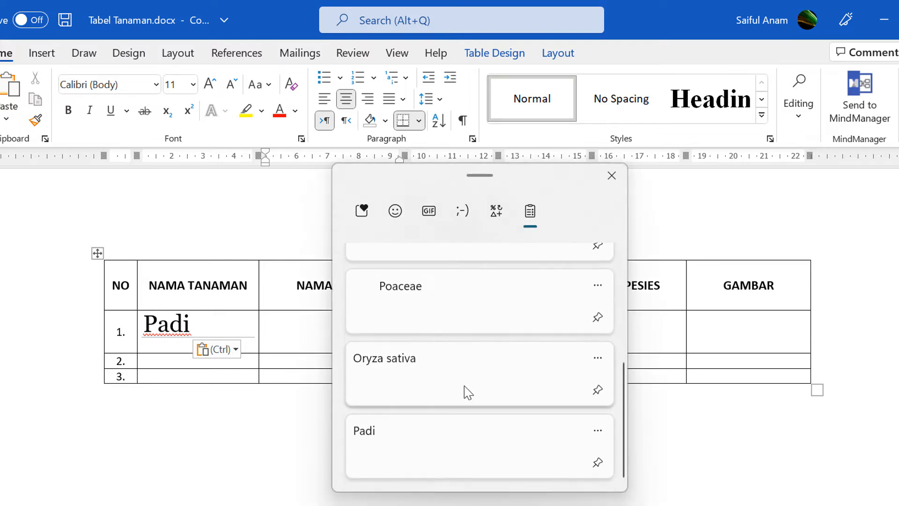
left_click(433, 369)
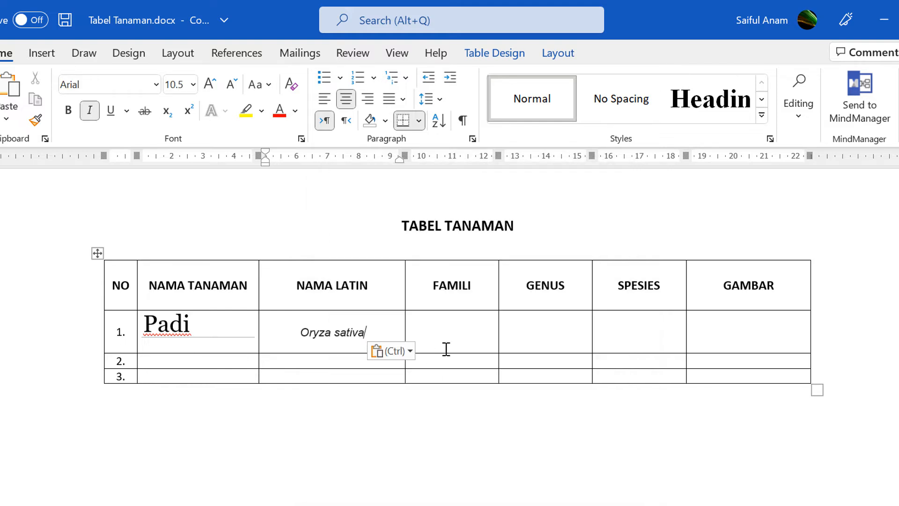
Paste Poaceae from the clipboard history into row 1's FAMILI cell
left_click(459, 336)
key("super+v")
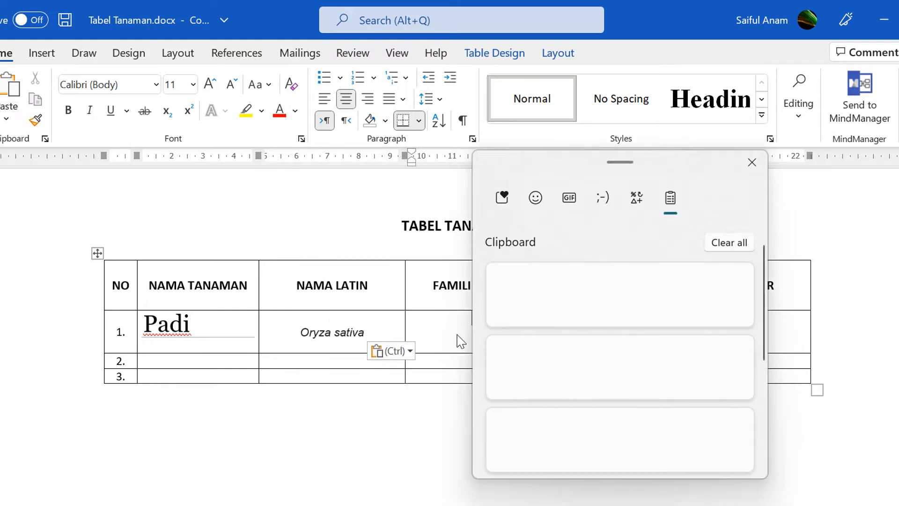
scroll(628, 381, "down", 3)
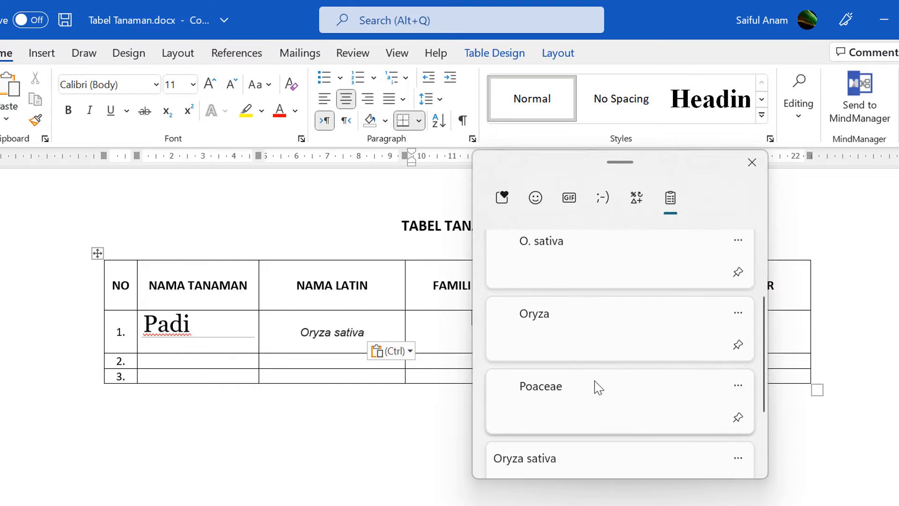
scroll(594, 403, "down", 1)
left_click(557, 314)
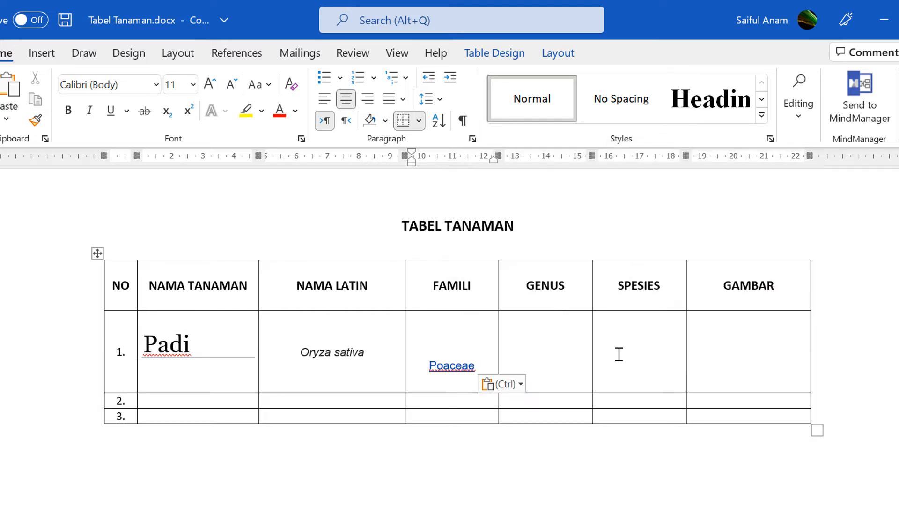
Paste Oryza from the clipboard history into row 1's GENUS cell
left_click(567, 365)
key("super+v")
scroll(694, 358, "down", 3)
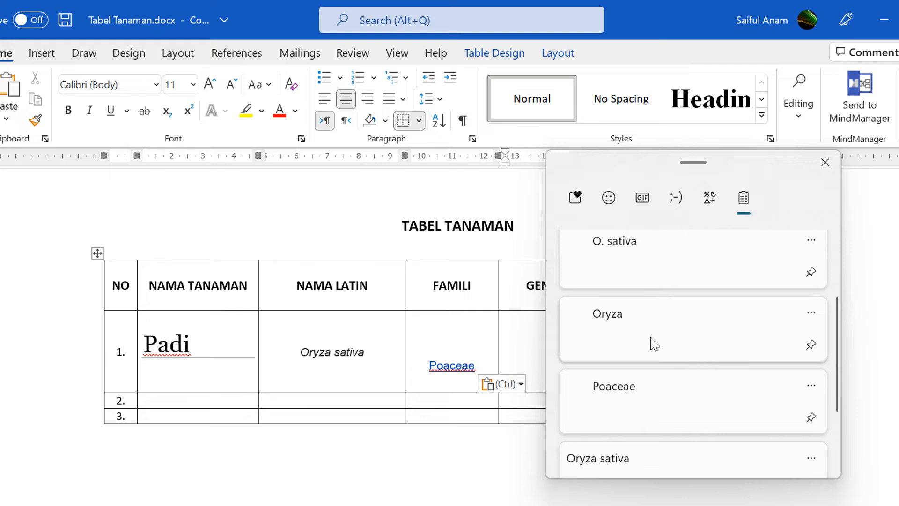
left_click(642, 327)
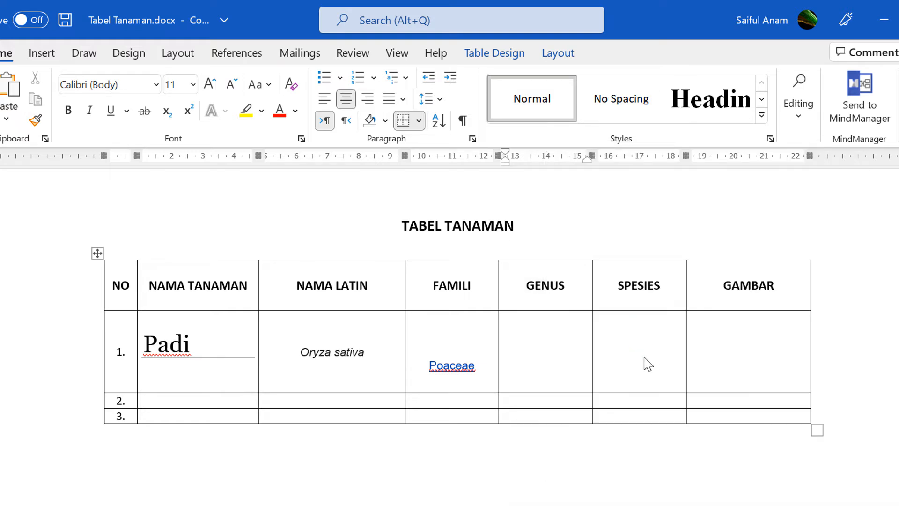
Paste O. sativa from the clipboard history into row 1's SPESIES cell
left_click(648, 350)
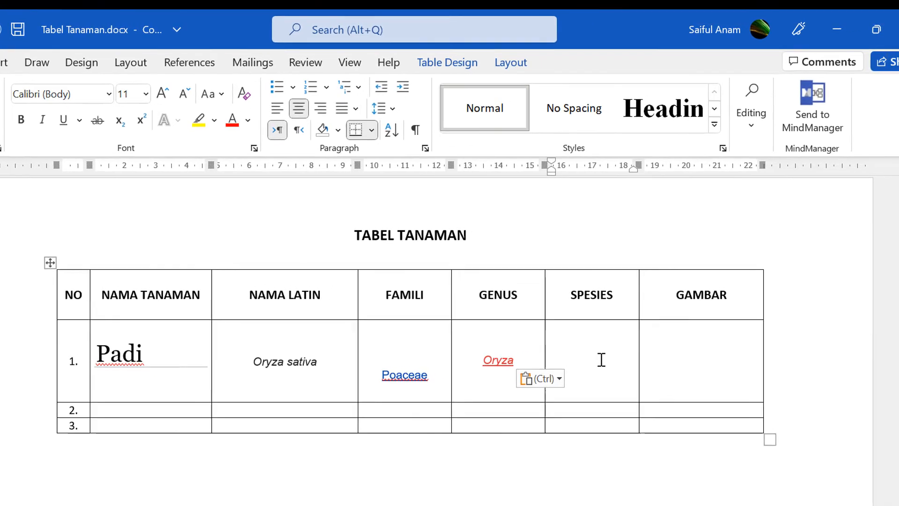
key("super+v")
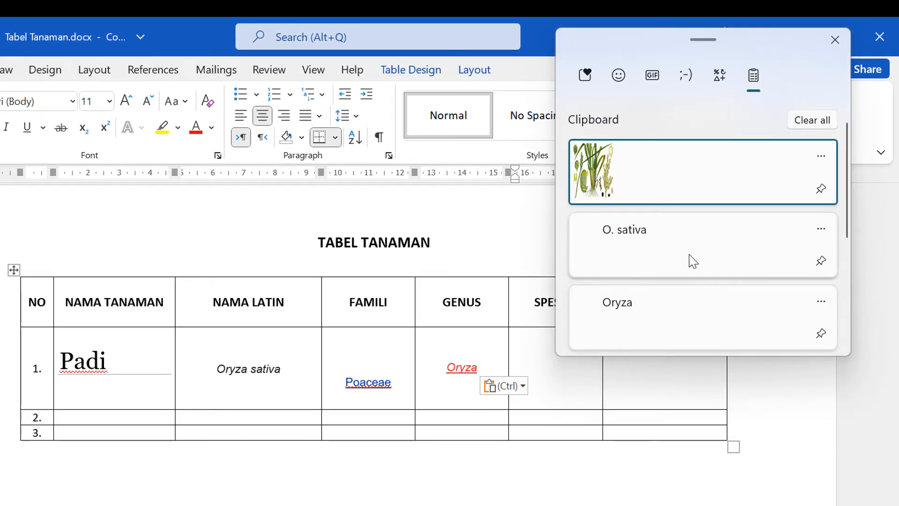
left_click(633, 244)
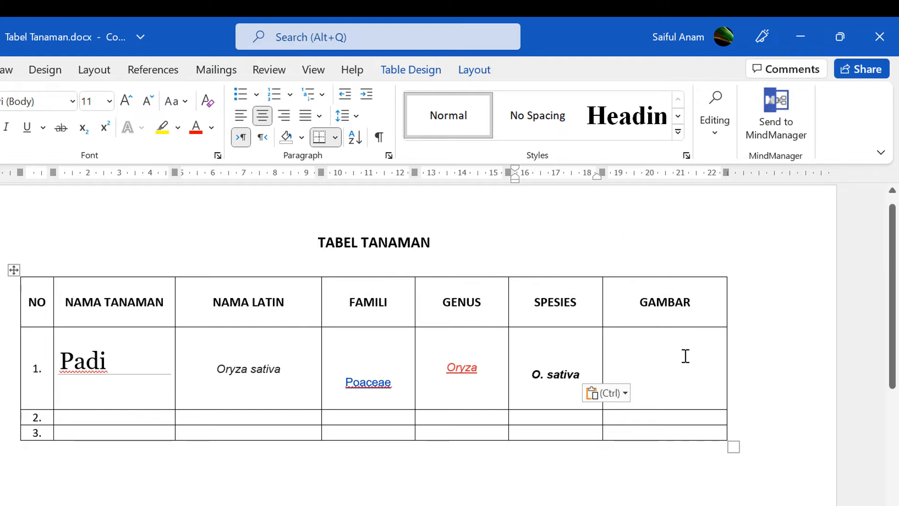
Paste the rice plant picture from the clipboard history into row 1's GAMBAR cell
left_click(685, 356)
key("super+v")
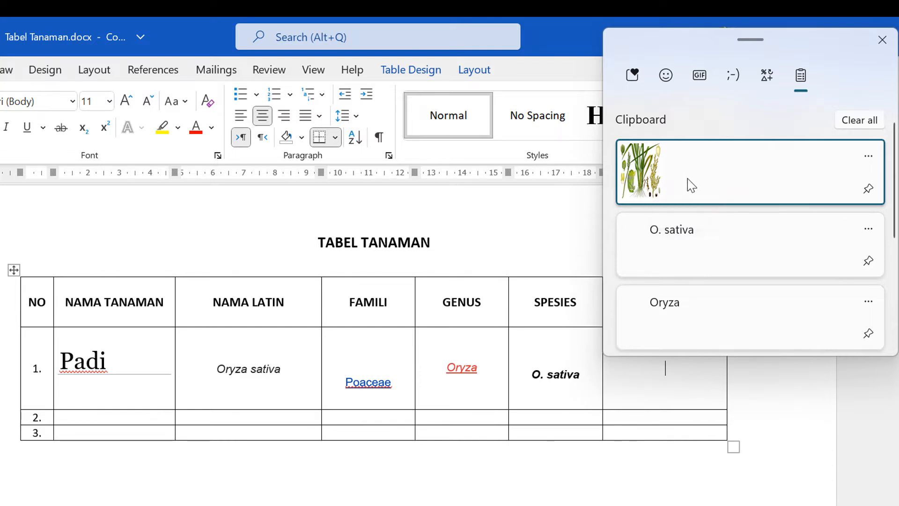
left_click(692, 186)
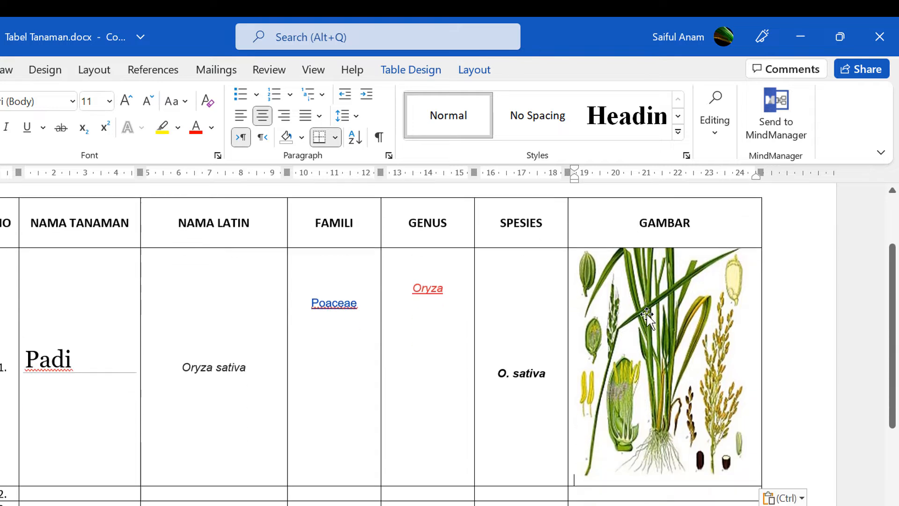
Shrink the rice plant picture in row 1's GAMBAR cell, then reduce its height and narrow it slightly
left_click(646, 316)
left_click_drag(757, 247, 704, 351)
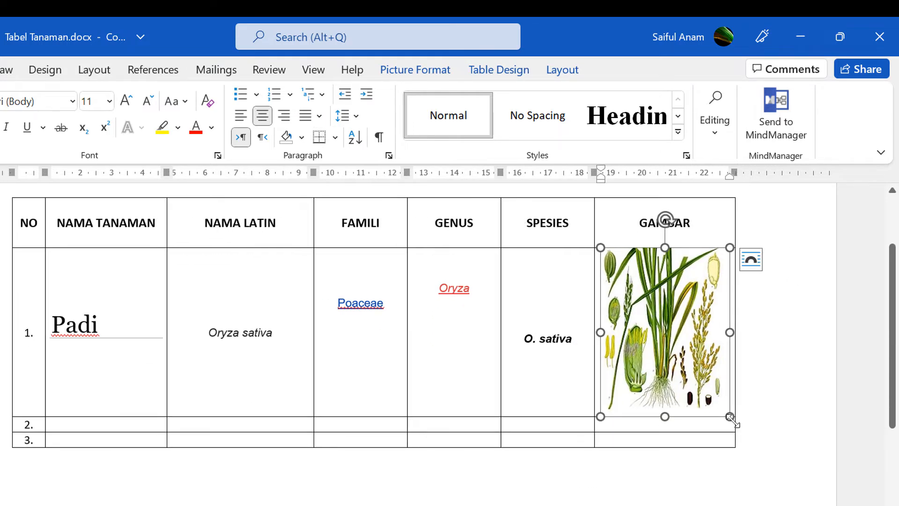
left_click_drag(665, 417, 665, 354)
left_click(736, 301)
left_click(729, 301)
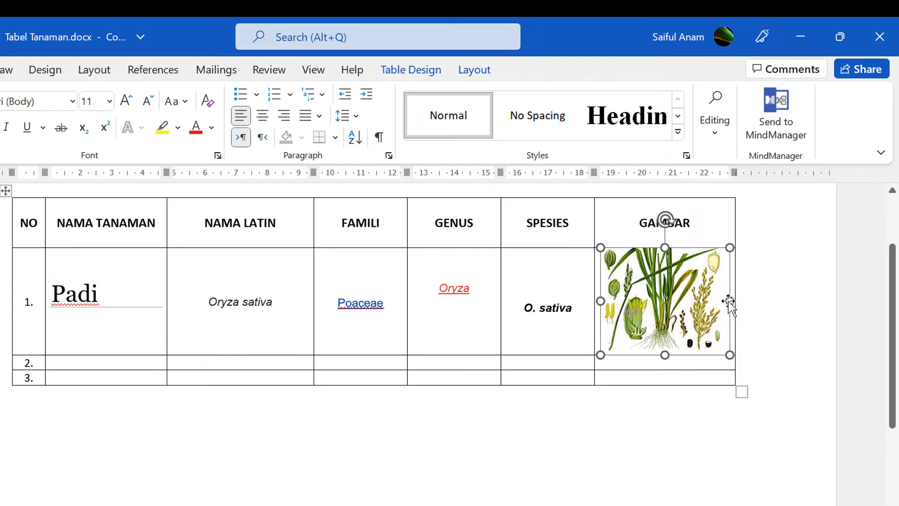
left_click_drag(728, 301, 720, 301)
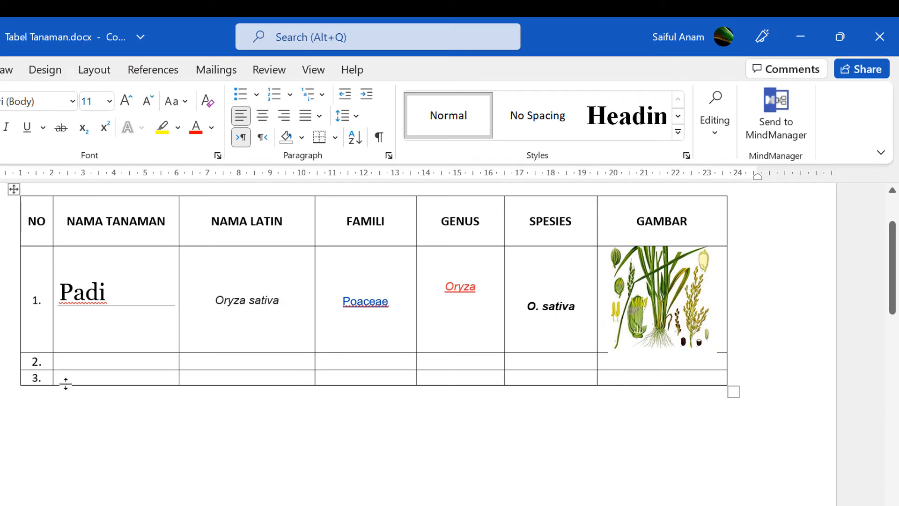
Pin the rice plant picture and O. sativa in the clipboard history, then clear all unpinned items
left_click(36, 368)
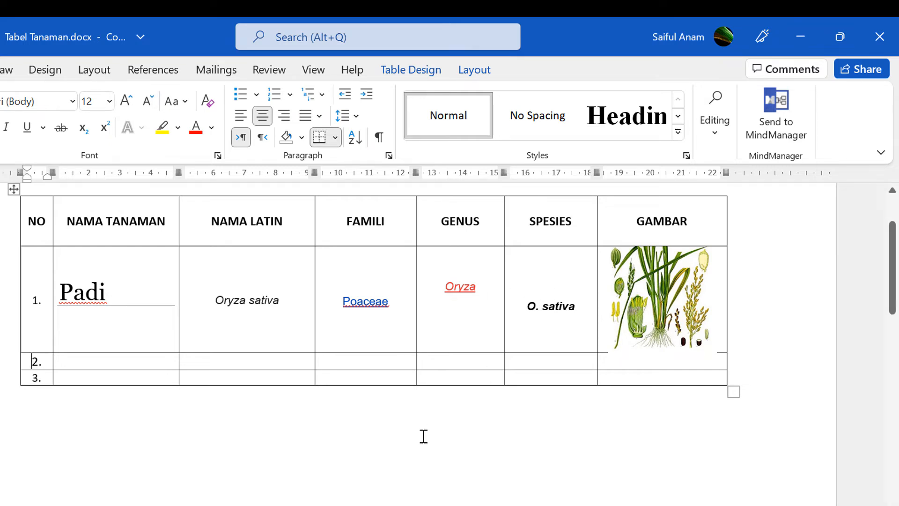
key("super+v")
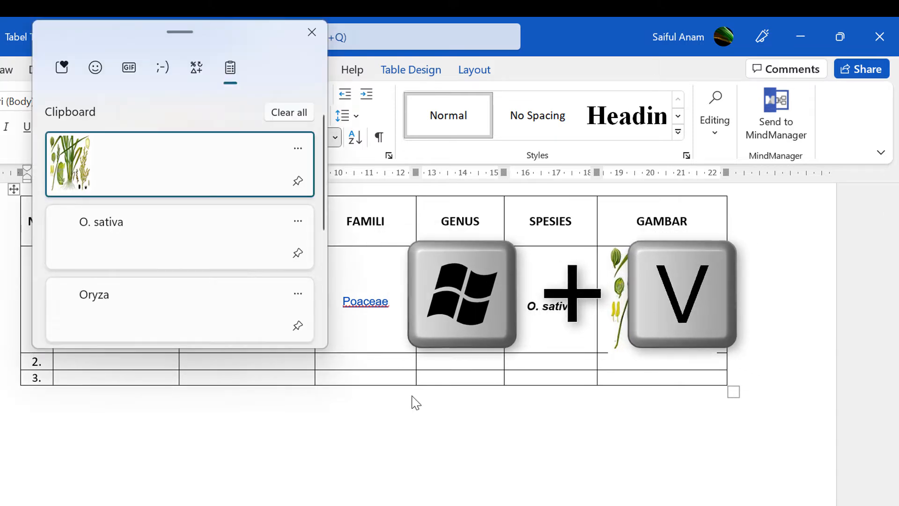
left_click_drag(226, 38, 445, 161)
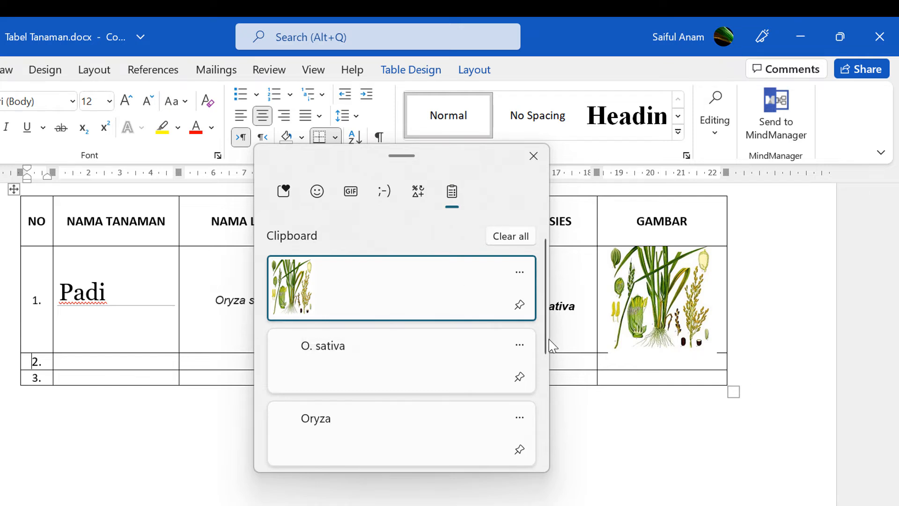
left_click_drag(546, 345, 517, 304)
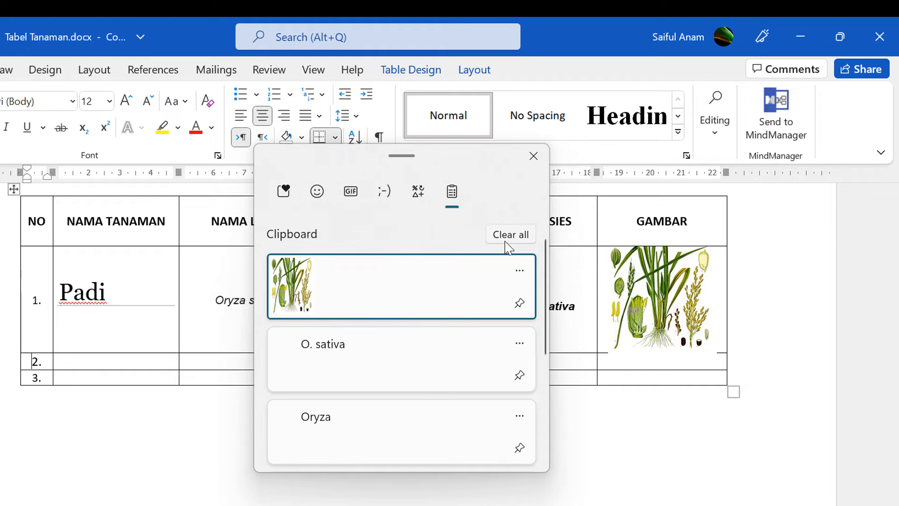
left_click(520, 303)
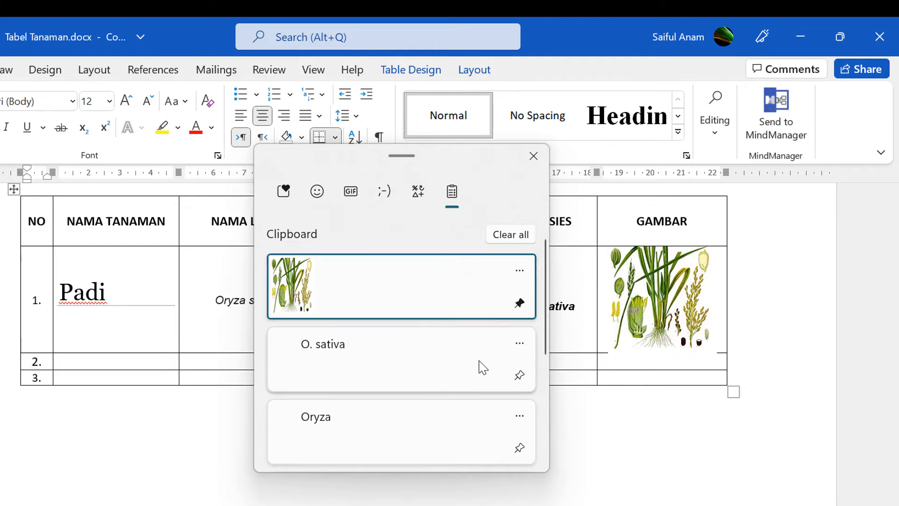
left_click(520, 376)
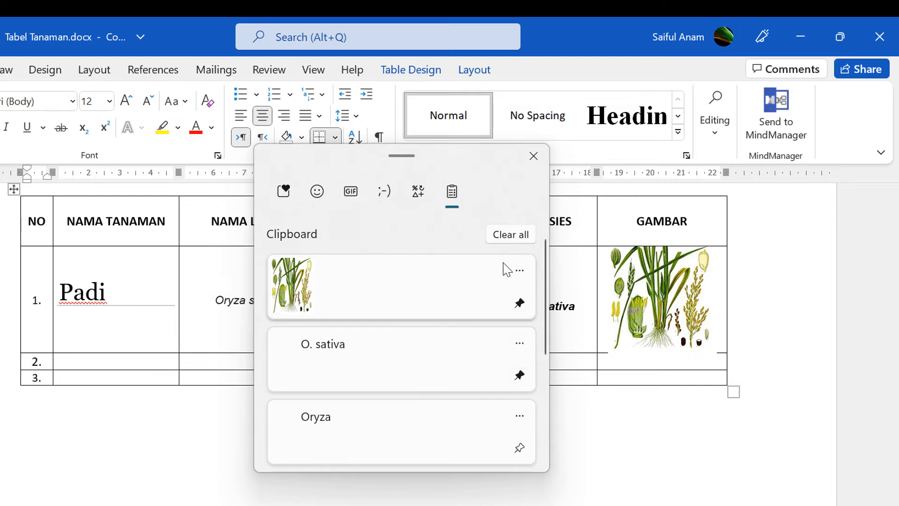
left_click(513, 236)
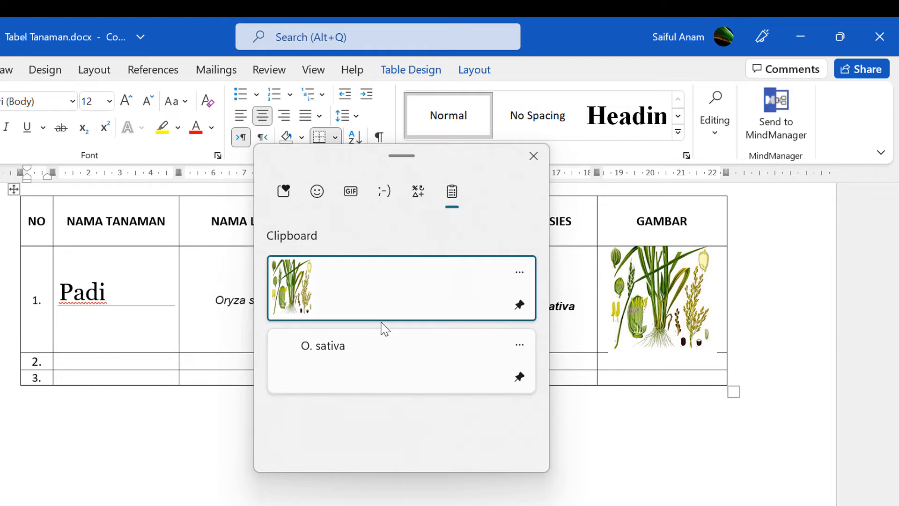
Delete the pinned rice plant picture and O. sativa individually from the clipboard history and close it
left_click(521, 273)
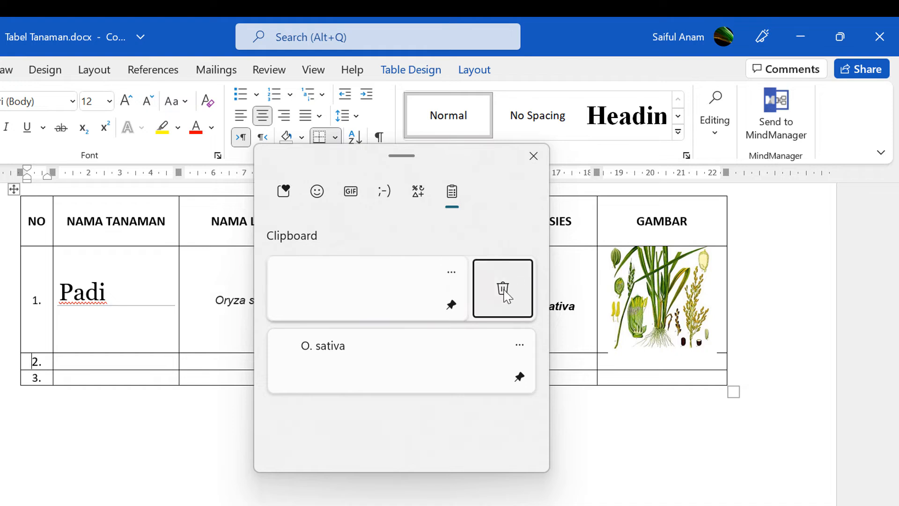
left_click(504, 294)
left_click(520, 273)
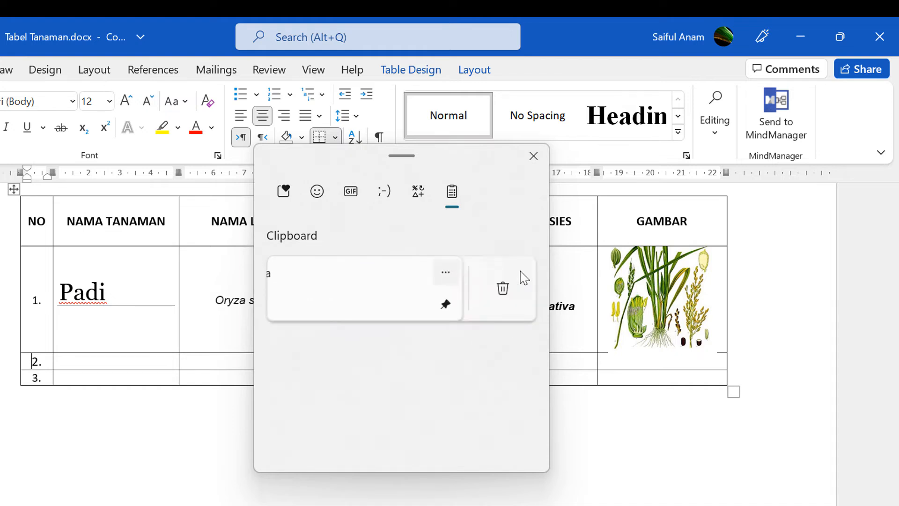
left_click(510, 291)
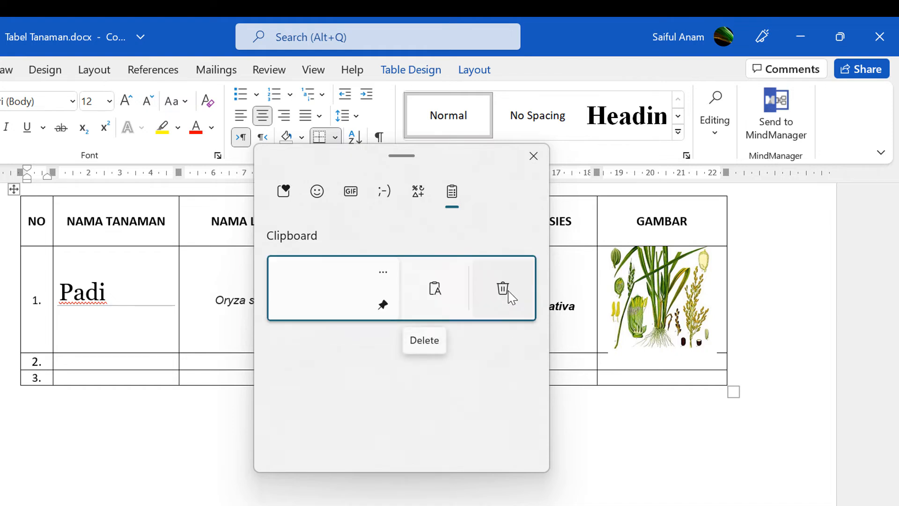
left_click(534, 157)
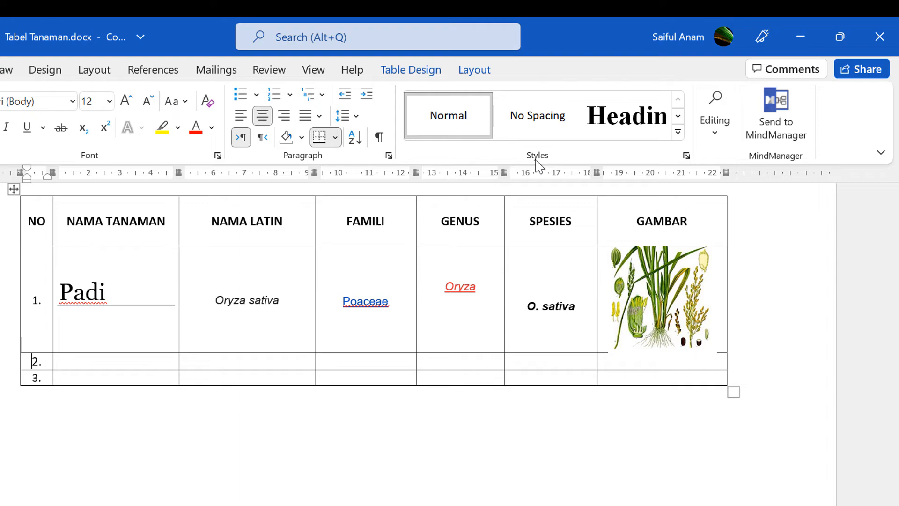
Switch to the Semangka Wikipedia article in the browser and copy its title, Semangka
left_click(356, 505)
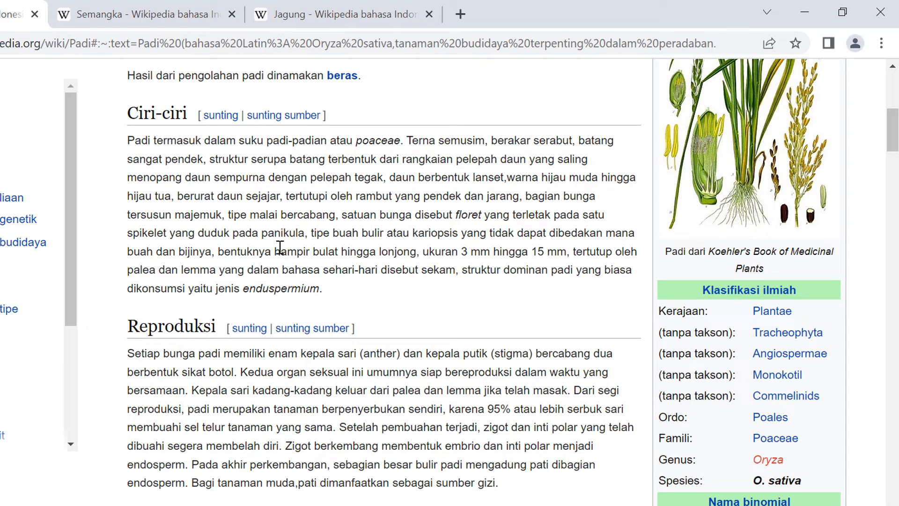
left_click(108, 14)
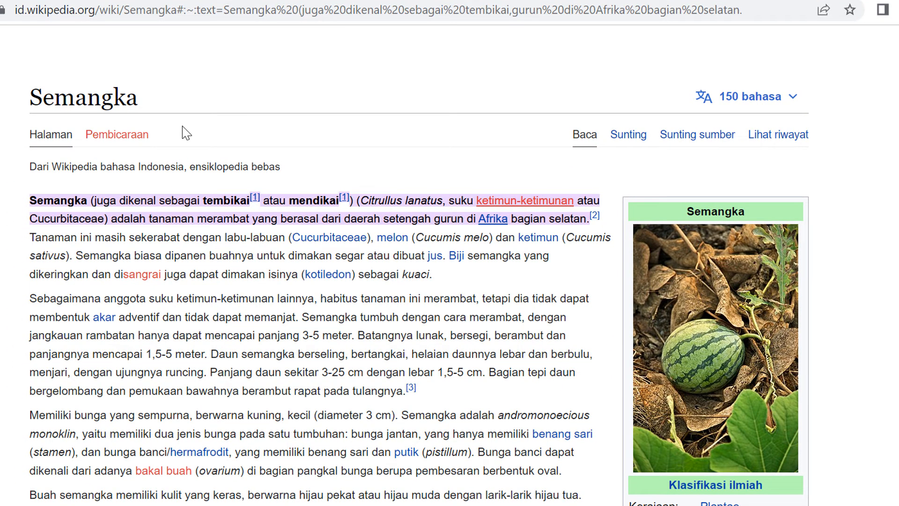
left_click_drag(33, 96, 138, 98)
key("ctrl+c")
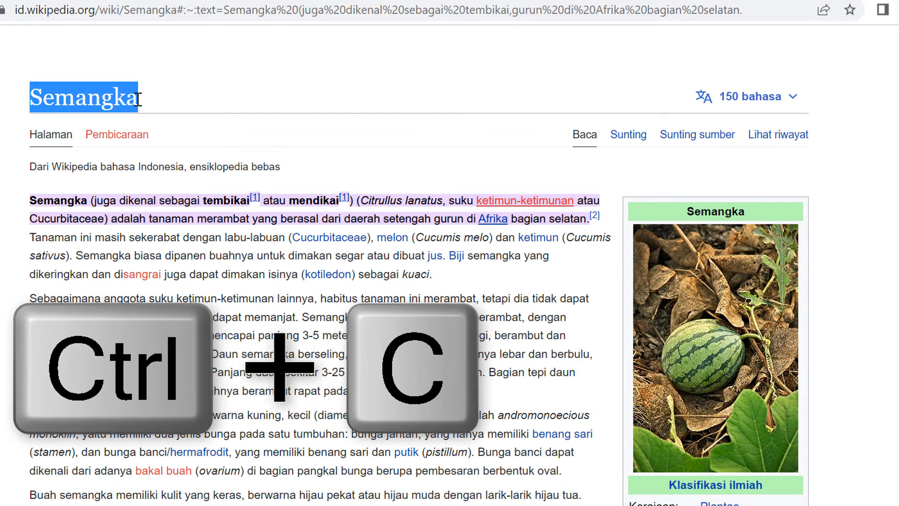
Copy the Latin name Citrullus lanatus from the Semangka article's opening sentence
scroll(416, 293, "down", 5)
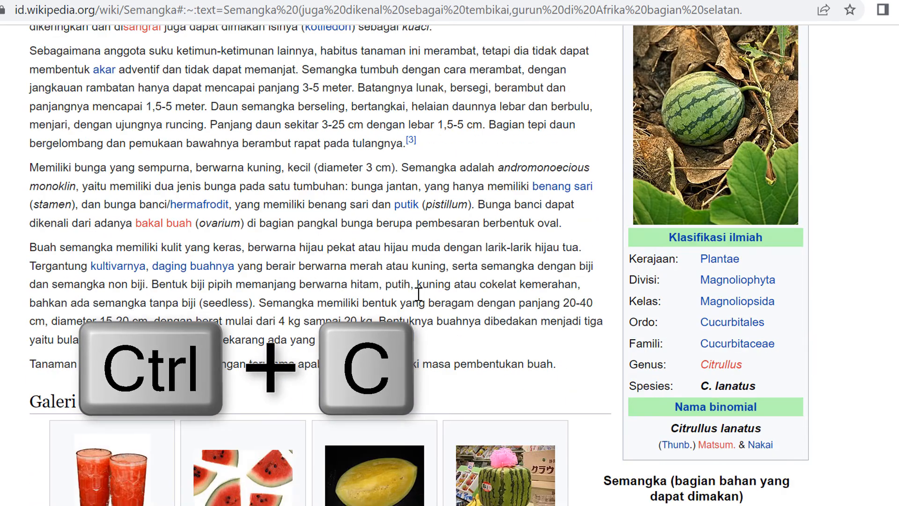
scroll(420, 299, "up", 4)
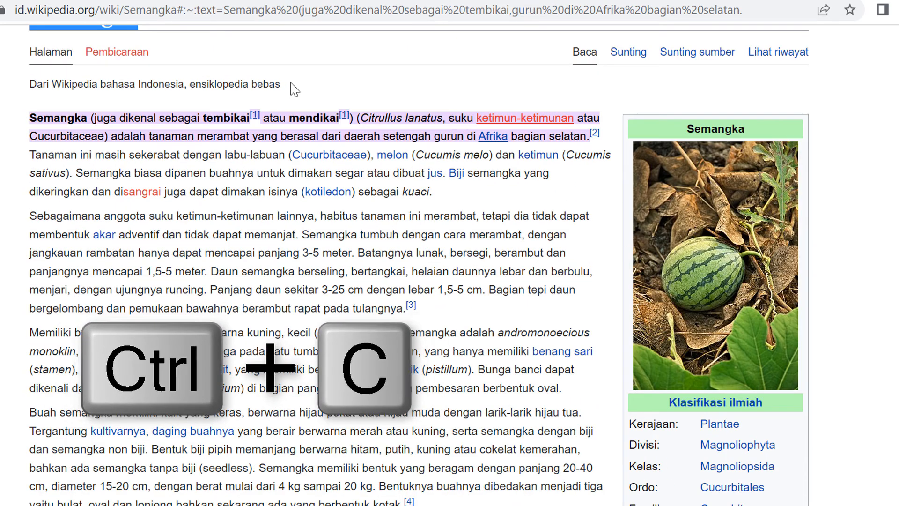
left_click(368, 113)
left_click_drag(365, 114, 438, 116)
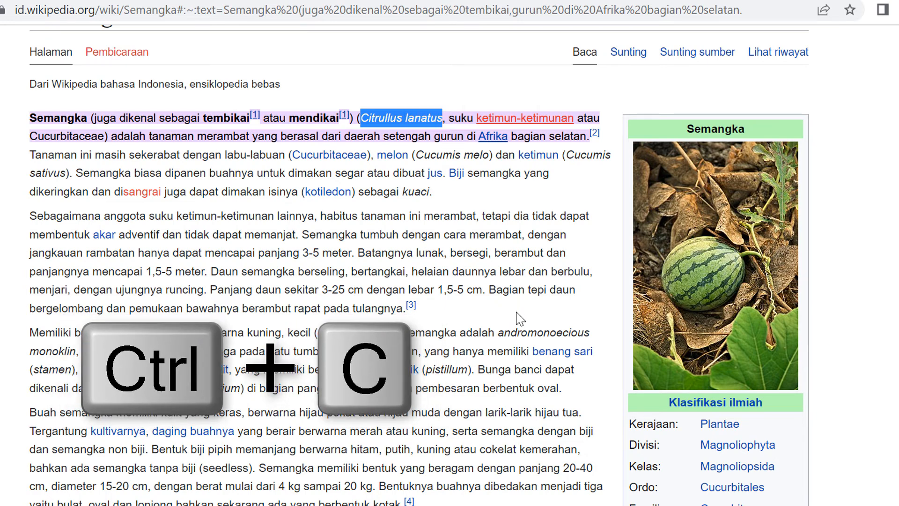
Copy the family Cucurbitaceae and the genus Citrullus separately from the article's Klasifikasi ilmiah box
scroll(521, 319, "down", 3)
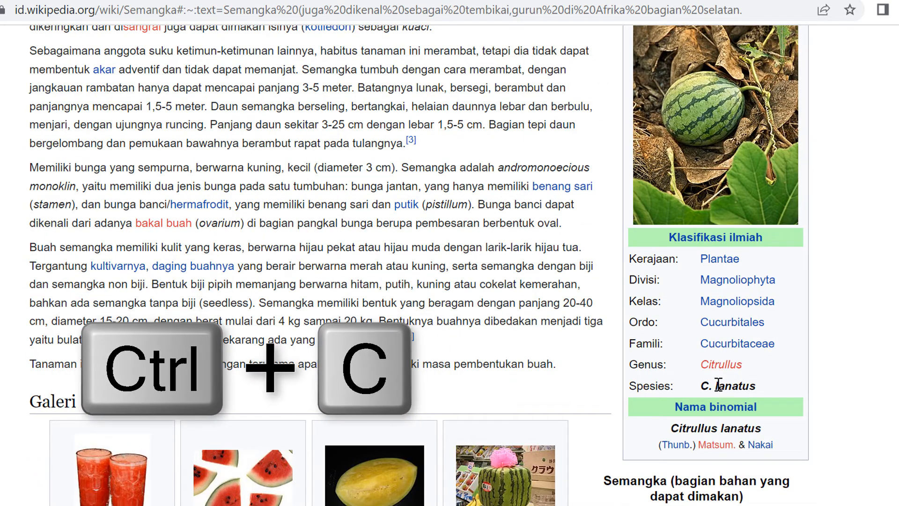
left_click_drag(699, 344, 773, 345)
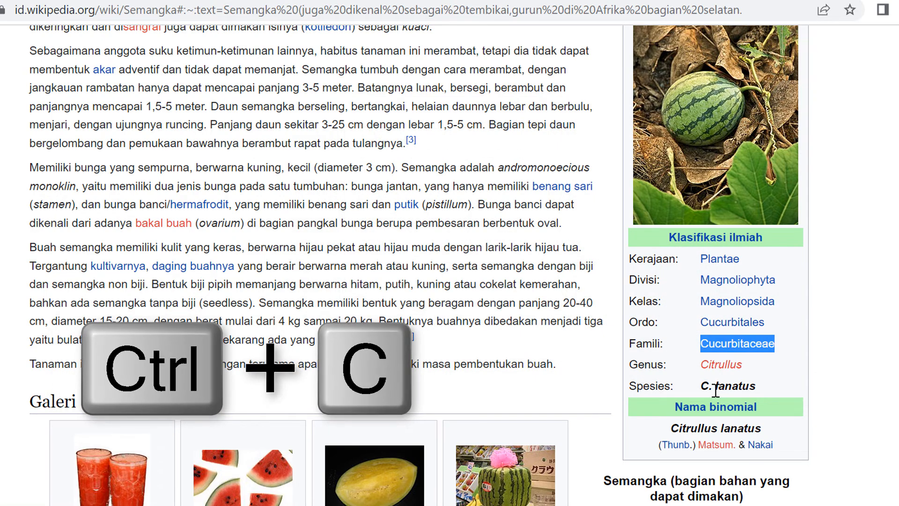
left_click(693, 363)
double_click(714, 365)
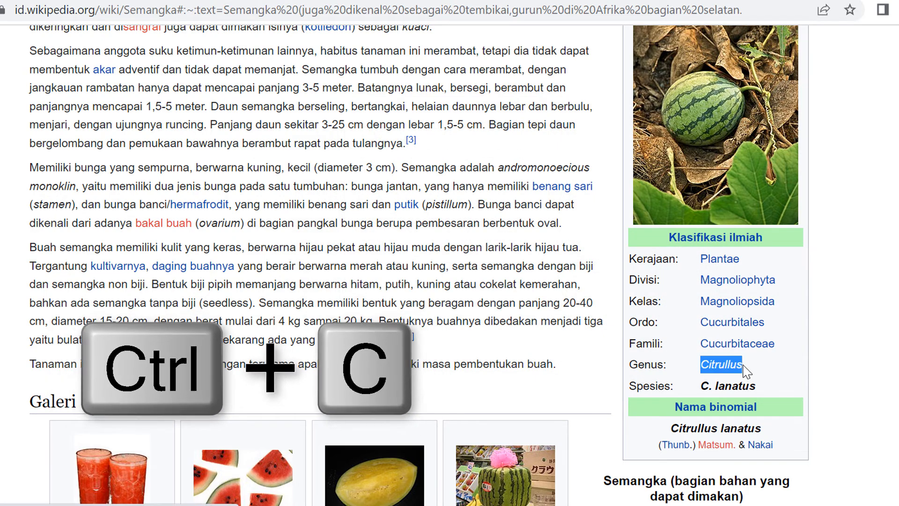
Copy the species C. lanatus from the classification box and the watermelon picture above it
left_click_drag(699, 386, 756, 385)
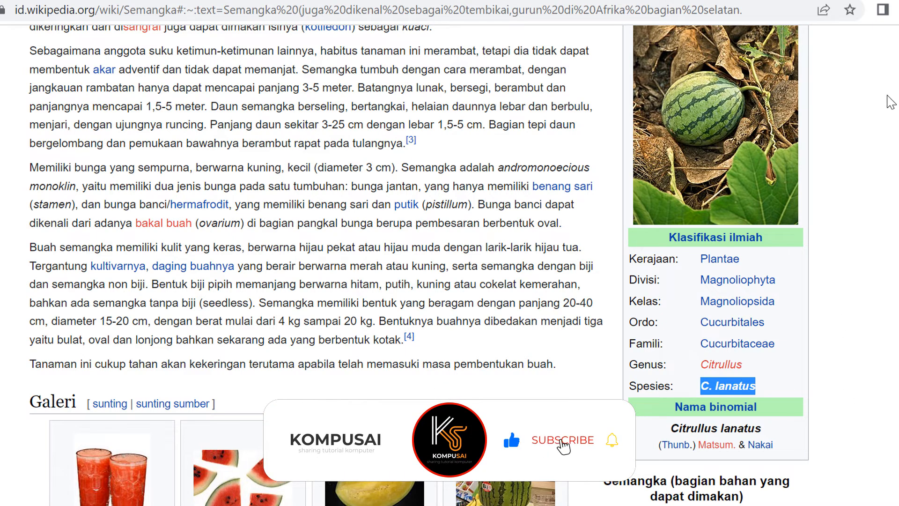
left_click(888, 95)
right_click(713, 94)
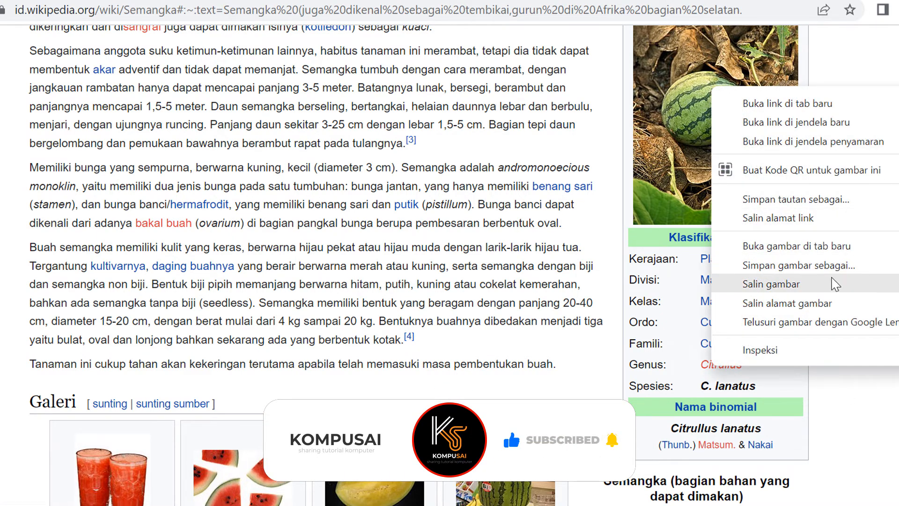
left_click(866, 278)
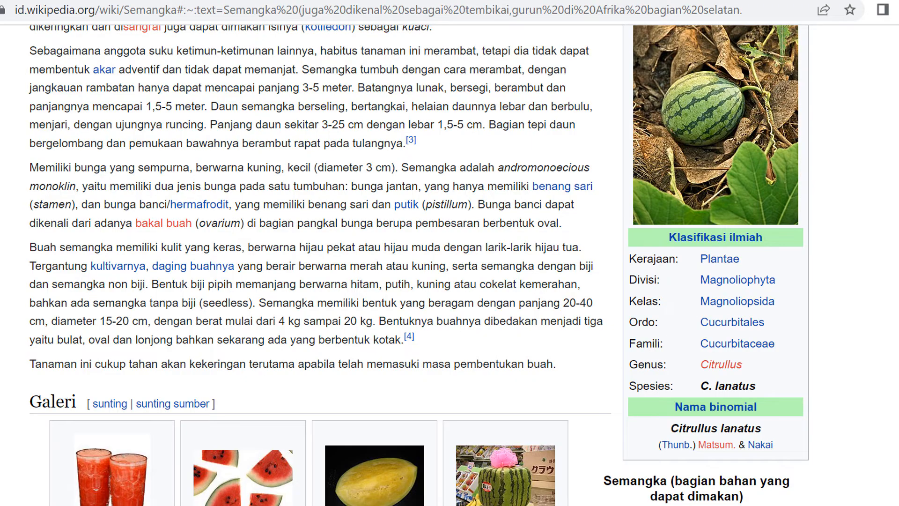
Switch to Word and paste Semangka as plain text from the clipboard history into row 2's NAMA TANAMAN cell
key("alt+Tab")
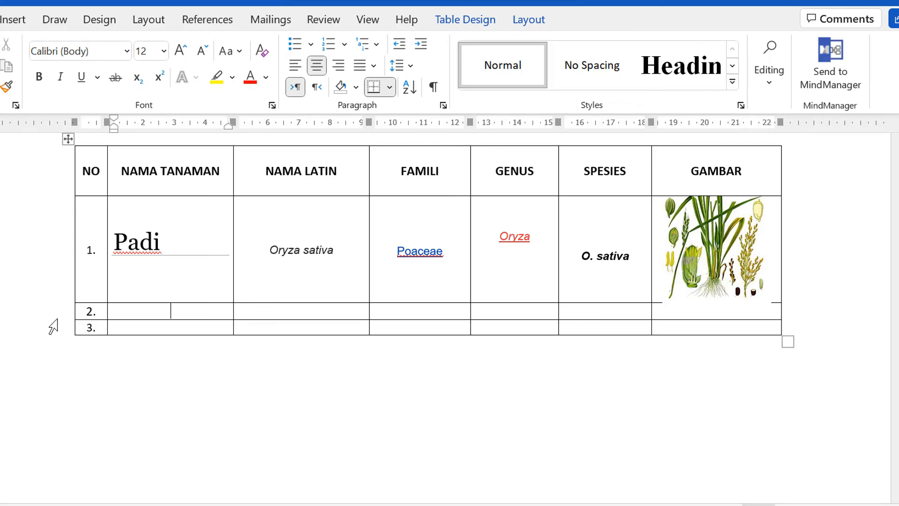
mouse_move(53, 325)
key("alt+Tab")
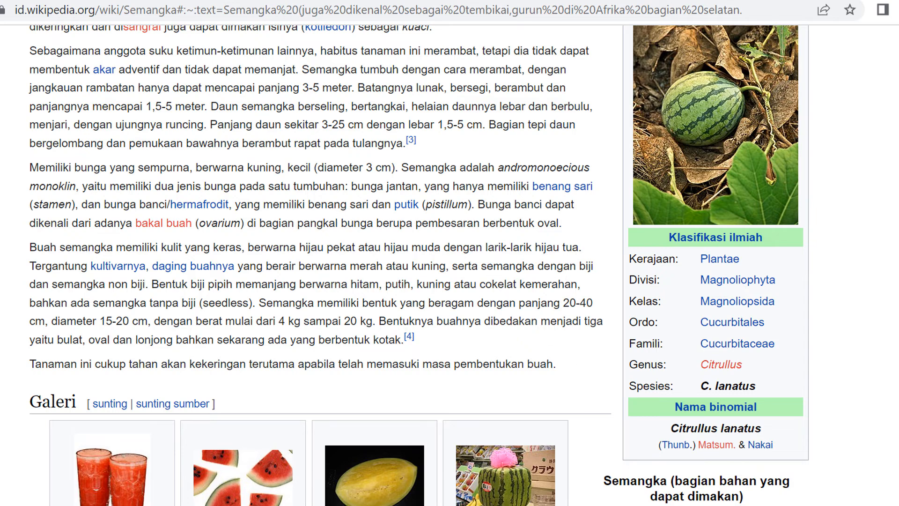
key("alt+Tab")
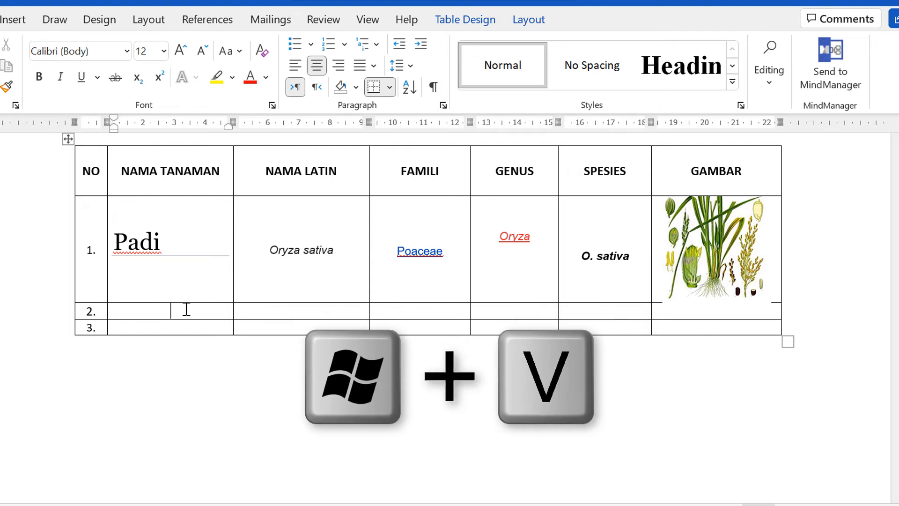
key("super+v")
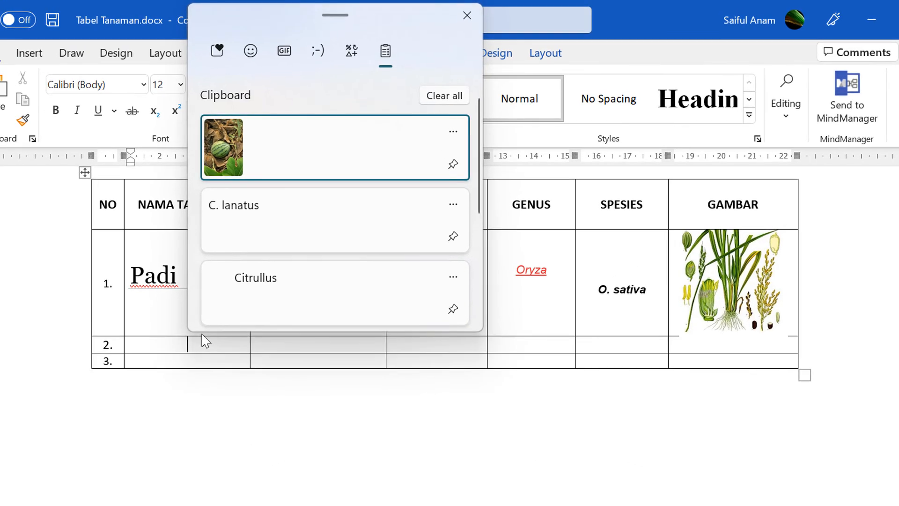
left_click_drag(483, 195, 477, 328)
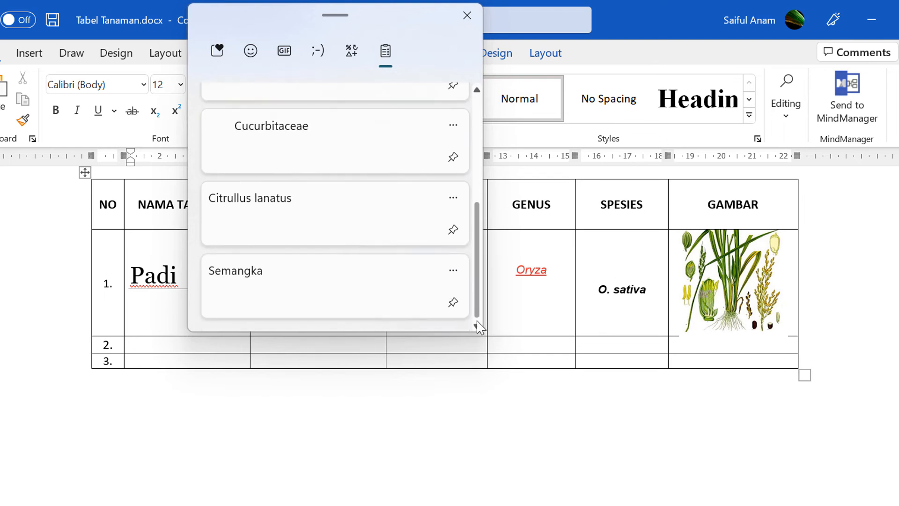
left_click(454, 272)
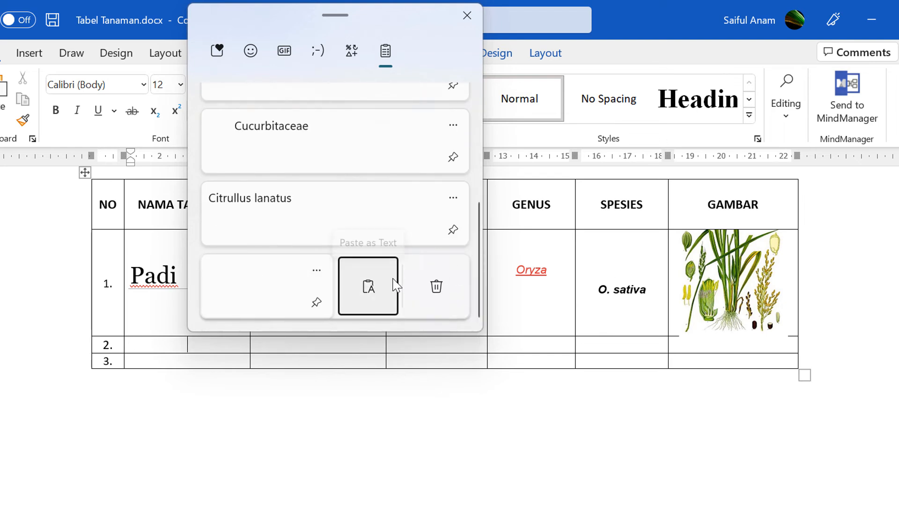
left_click(368, 287)
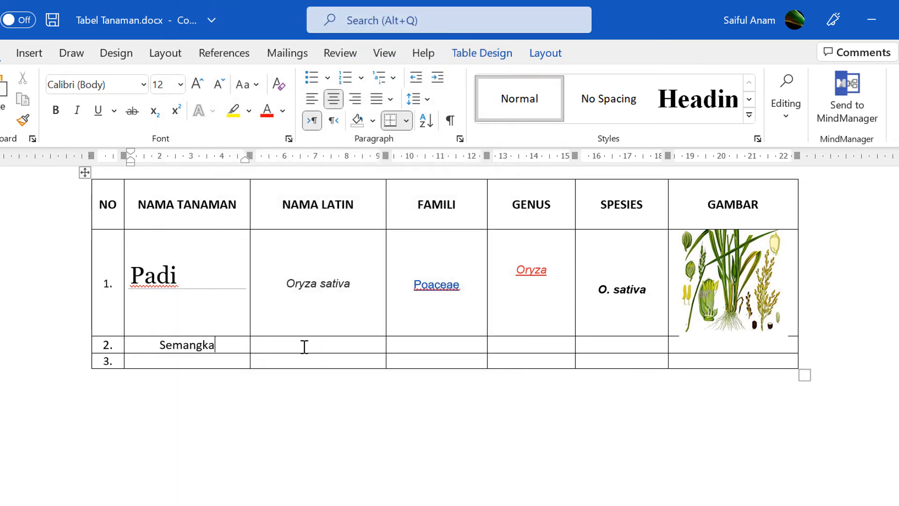
Paste Citrullus lanatus as plain text from the clipboard history into row 2's NAMA LATIN cell
left_click(304, 346)
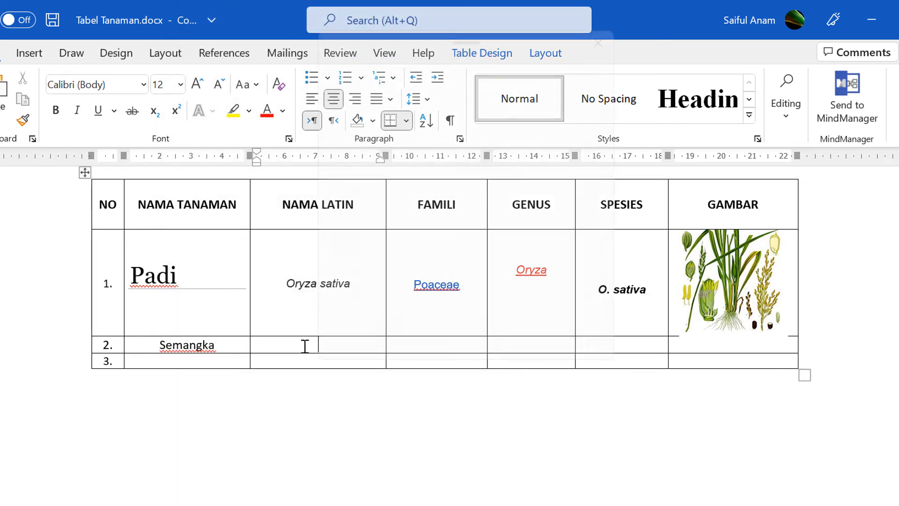
key("super+v")
scroll(398, 286, "down", 2)
scroll(411, 281, "down", 2)
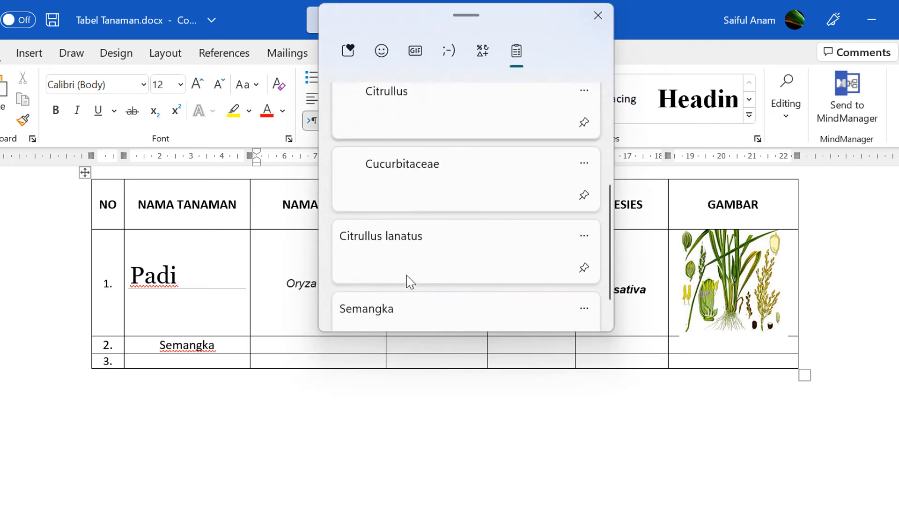
left_click(585, 237)
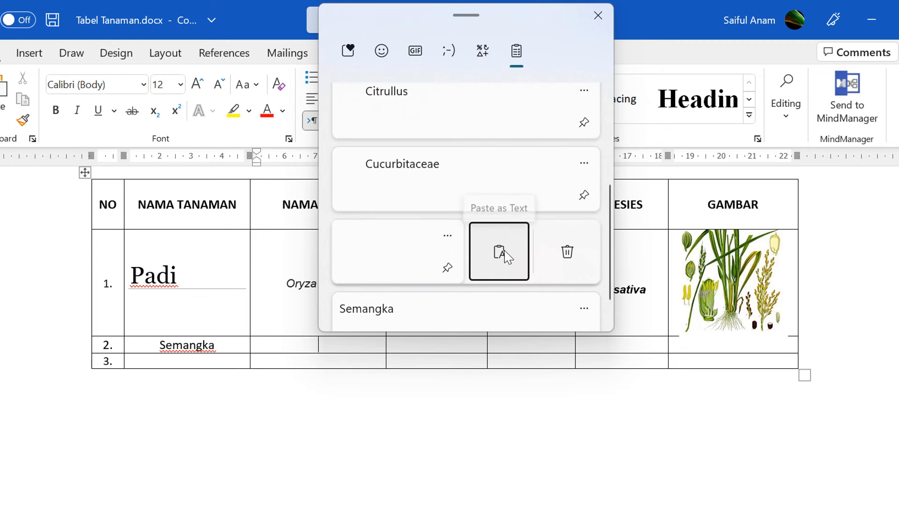
left_click(505, 255)
Paste Cucurbitaceae as plain text from the clipboard history into row 2's FAMILI cell
left_click(431, 349)
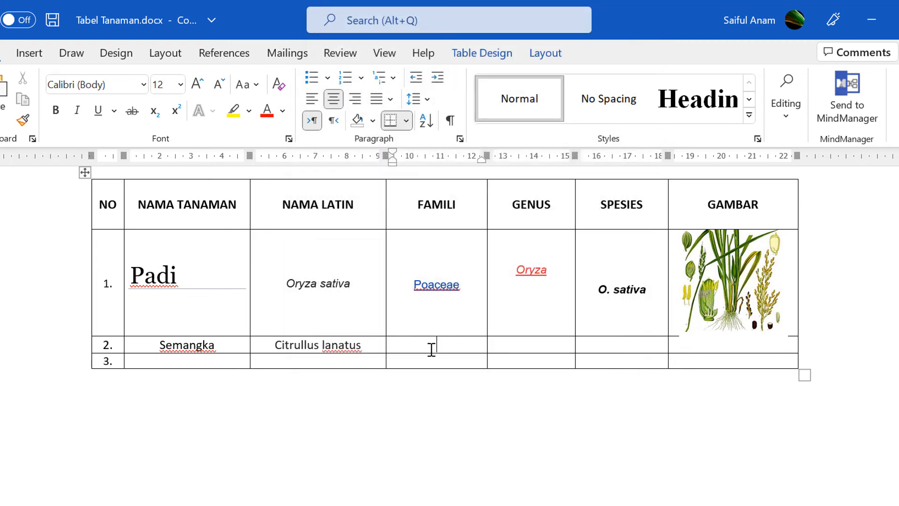
key("super+v")
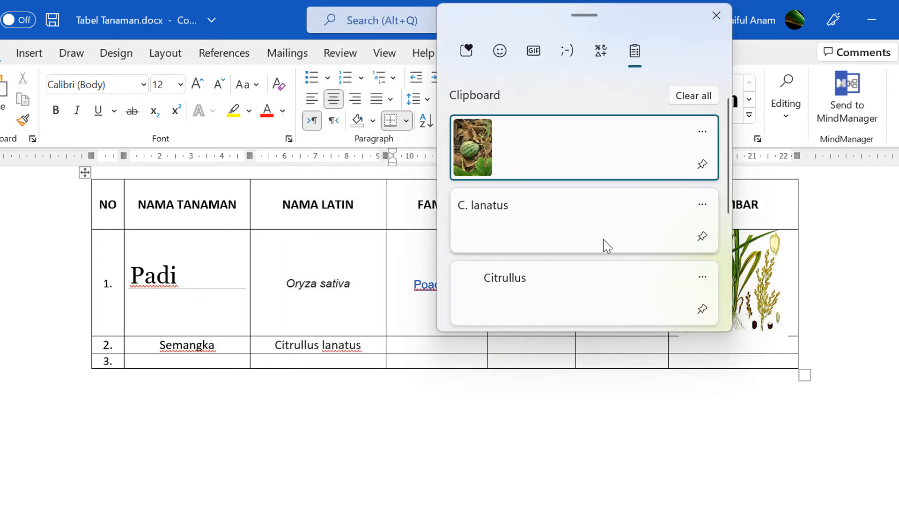
scroll(638, 255, "down", 4)
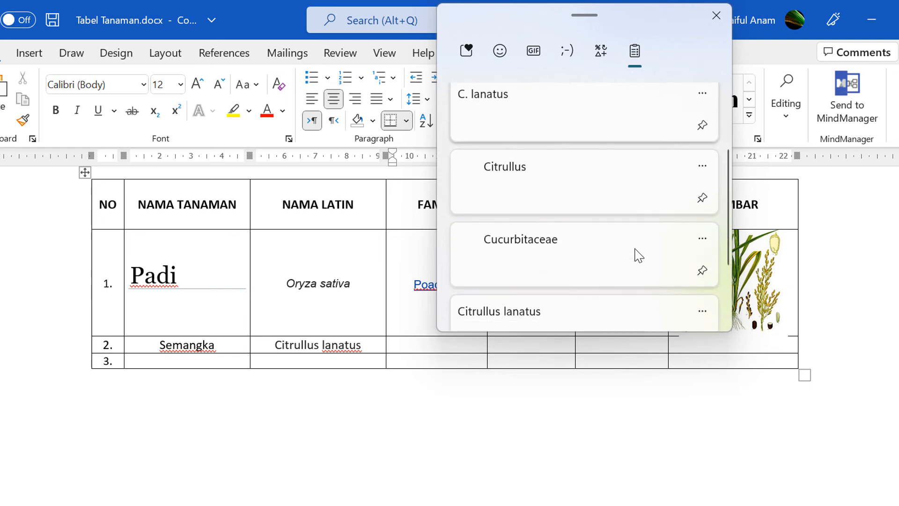
left_click(702, 201)
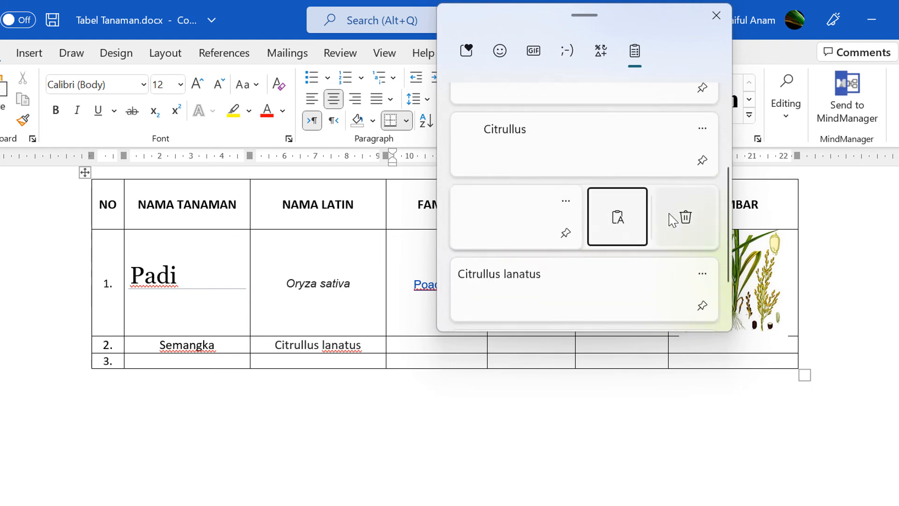
left_click(631, 218)
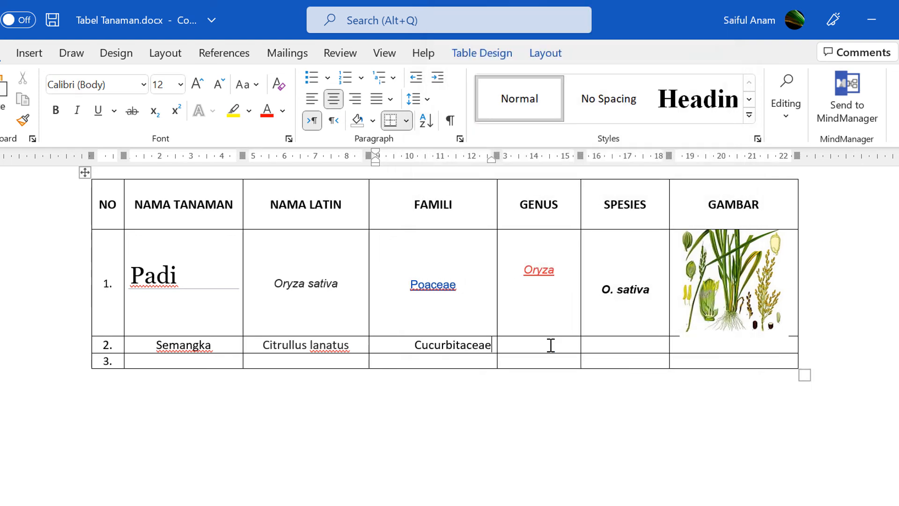
Paste Citrullus as plain text from the clipboard history into row 2's GENUS cell
key("super+v")
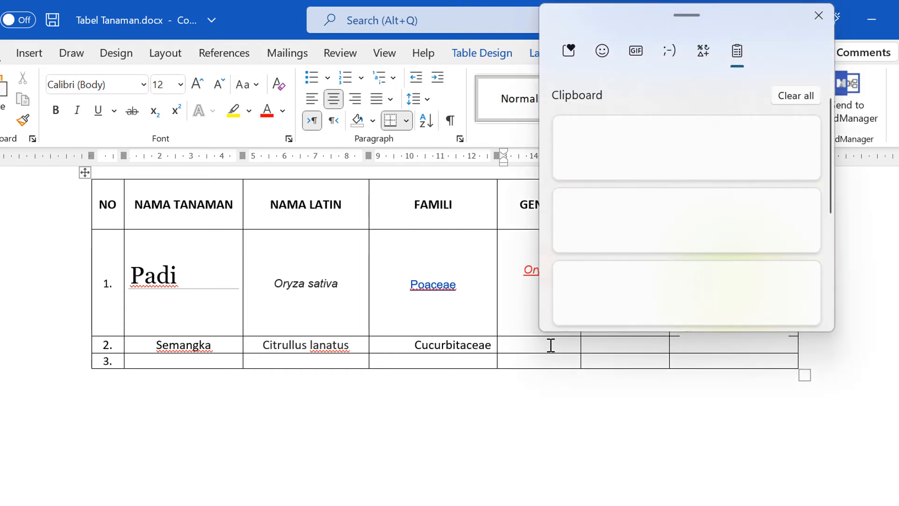
scroll(702, 266, "down", 1)
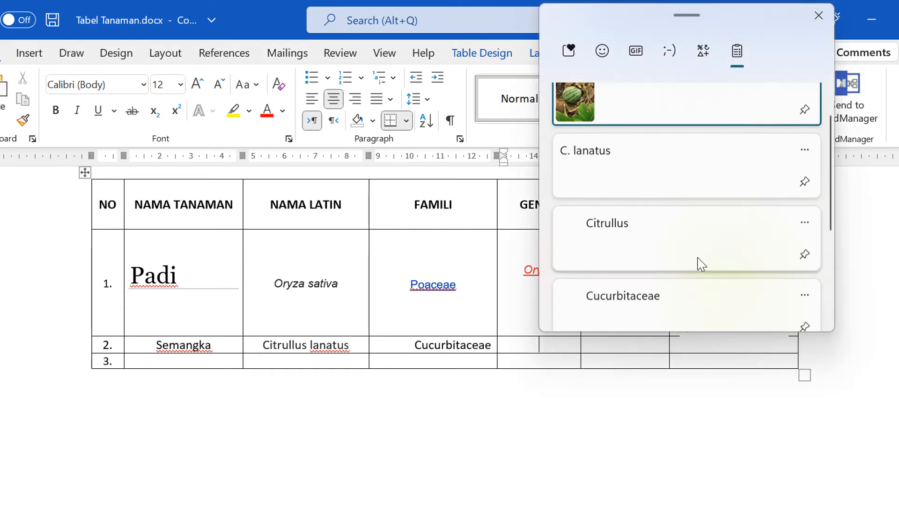
left_click(811, 209)
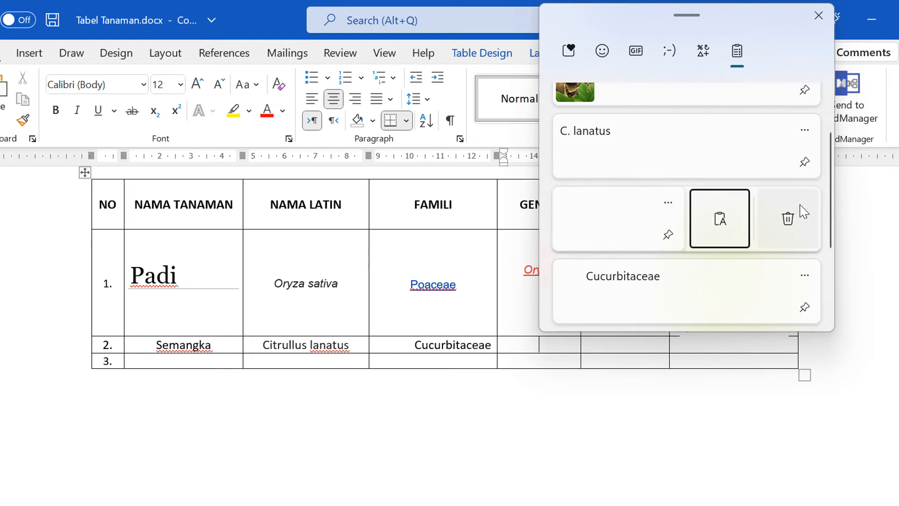
left_click(656, 224)
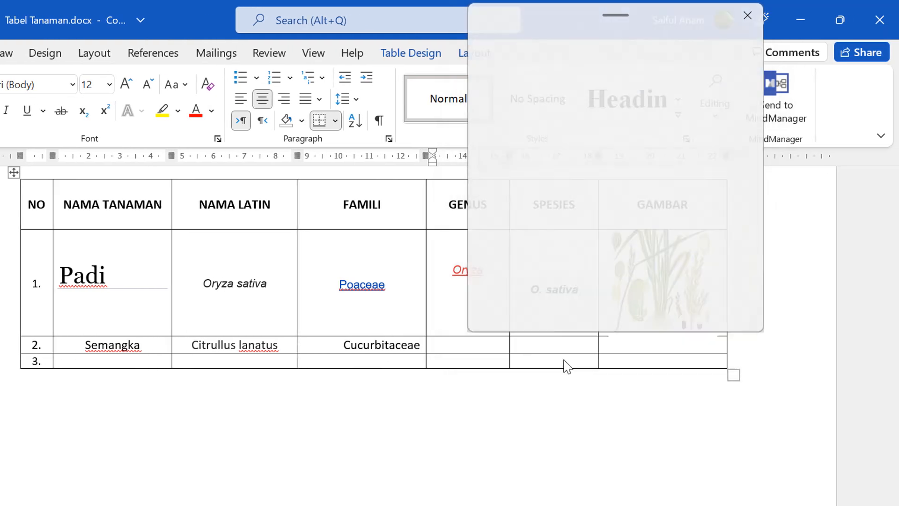
Paste C. lanatus as plain text from the clipboard history into row 2's SPESIES cell
key("super+v")
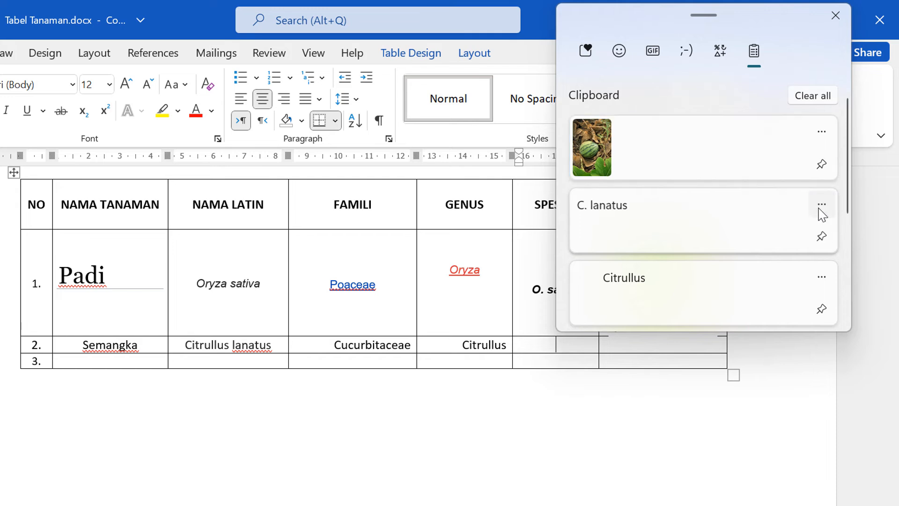
left_click(821, 205)
left_click(738, 225)
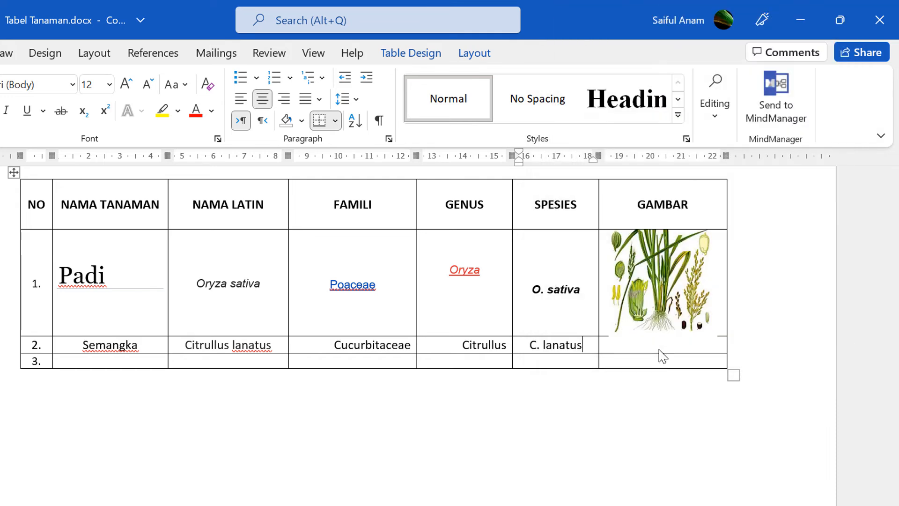
Check the options of the watermelon picture in the clipboard history and paste it into row 2's GAMBAR cell
key("super+v")
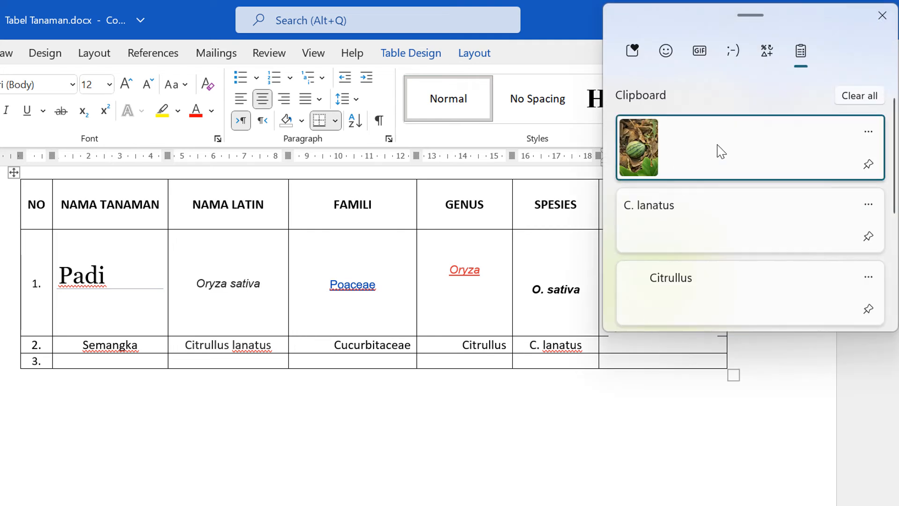
left_click(868, 131)
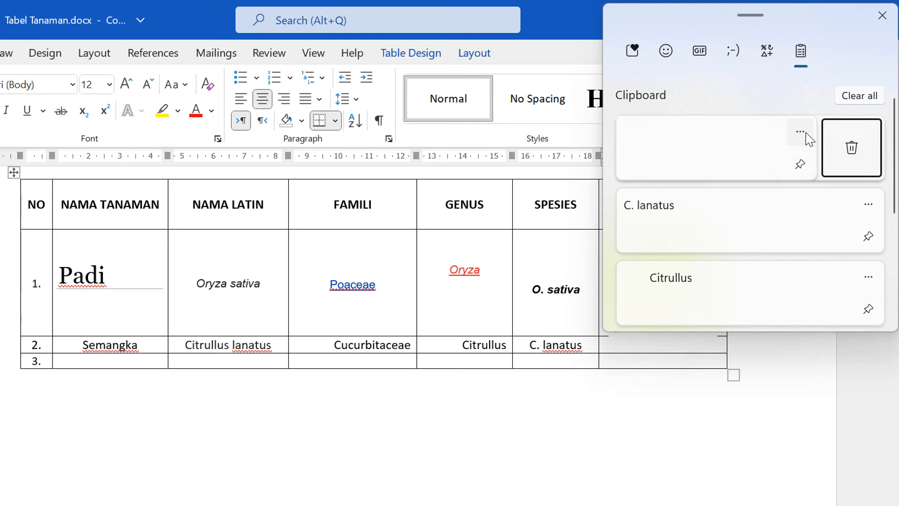
left_click(801, 133)
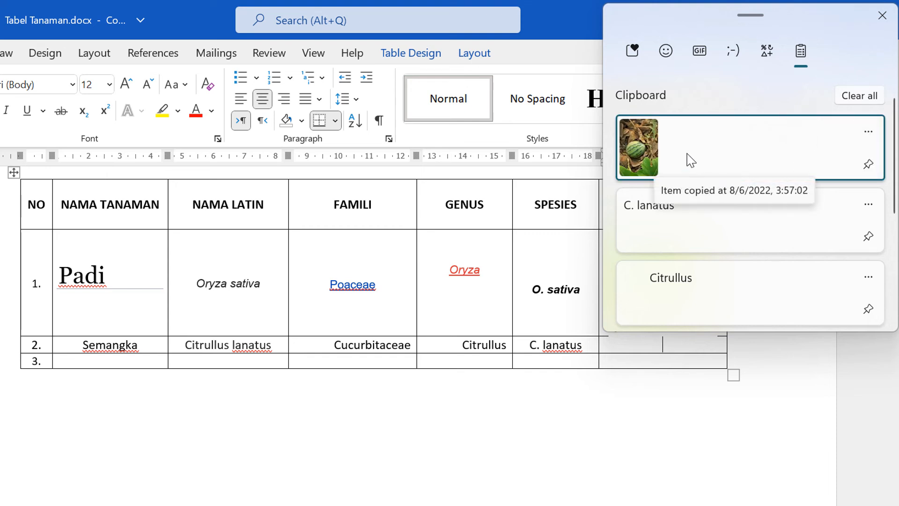
left_click(645, 154)
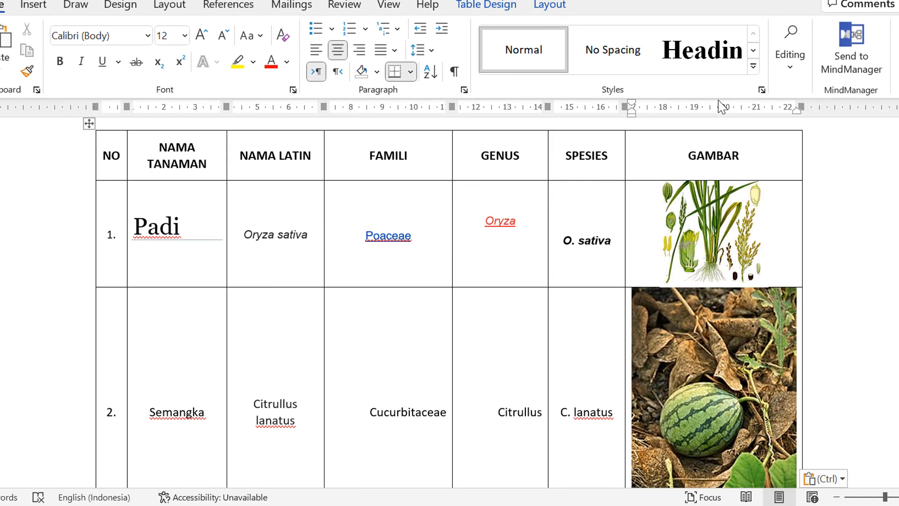
Compare the text formatting and links of the Padi row, such as Poaceae and Oryza, with the plain-text entries in the Semangka row
scroll(296, 378, "down", 3)
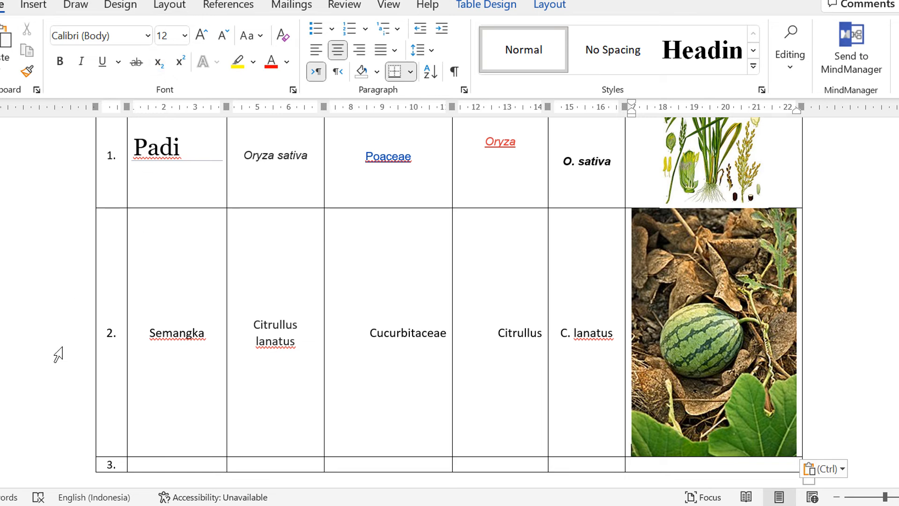
left_click(172, 341)
left_click(297, 344)
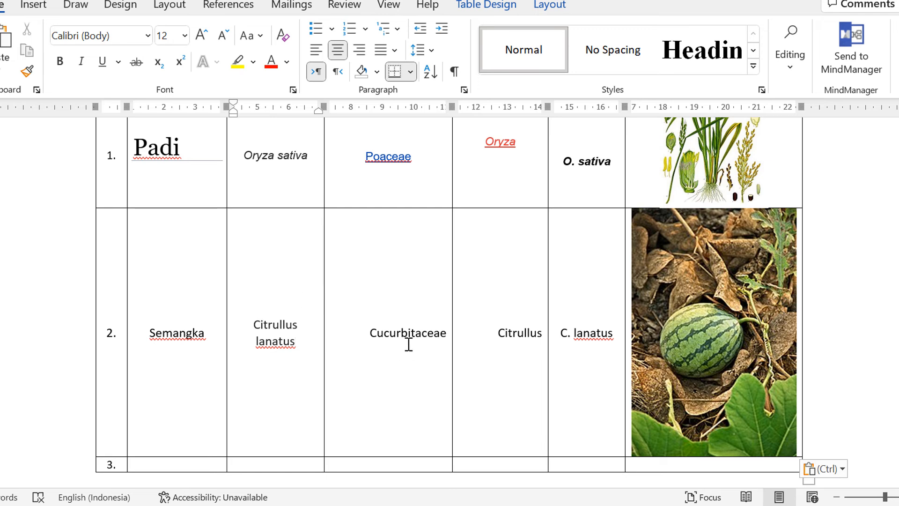
left_click(386, 177)
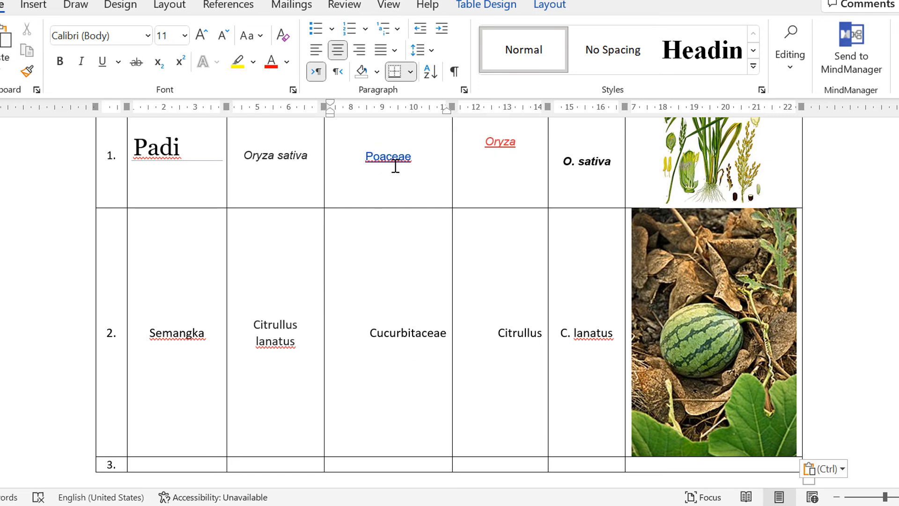
left_click(396, 164)
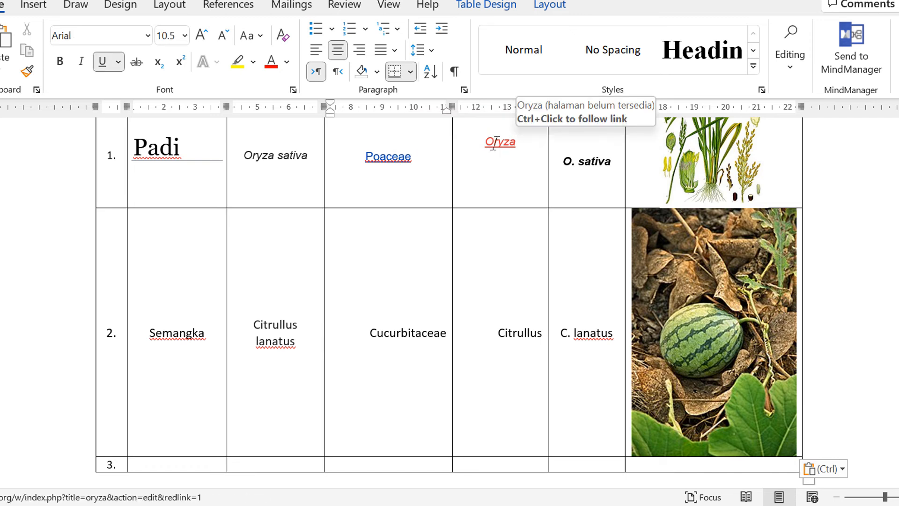
left_click_drag(484, 143, 516, 145)
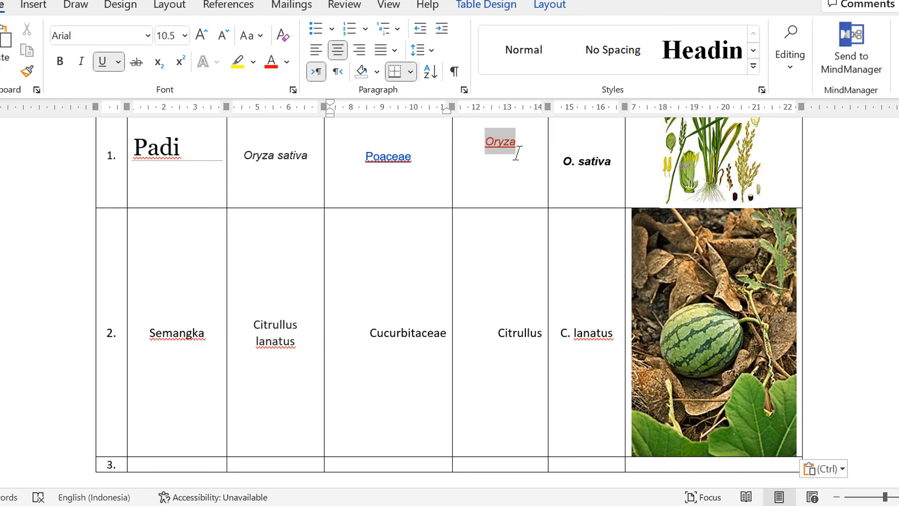
left_click_drag(366, 156, 412, 160)
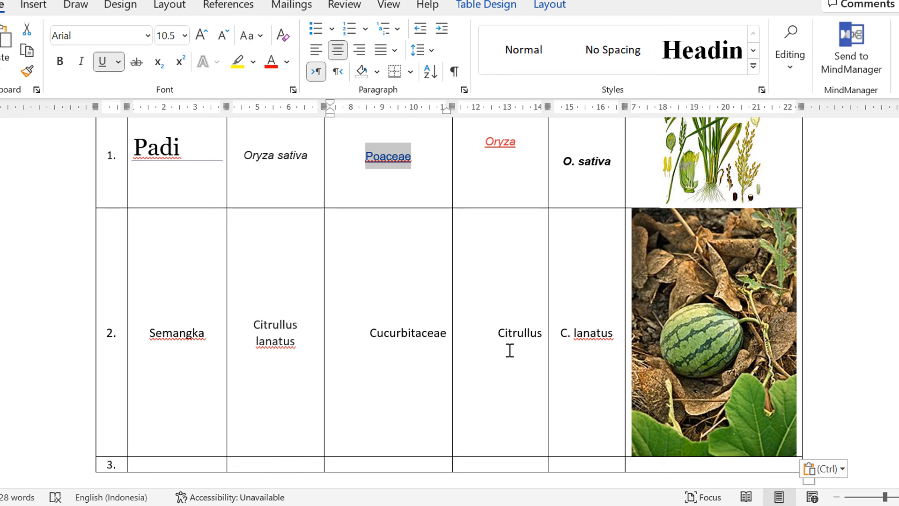
scroll(510, 350, "down", 3)
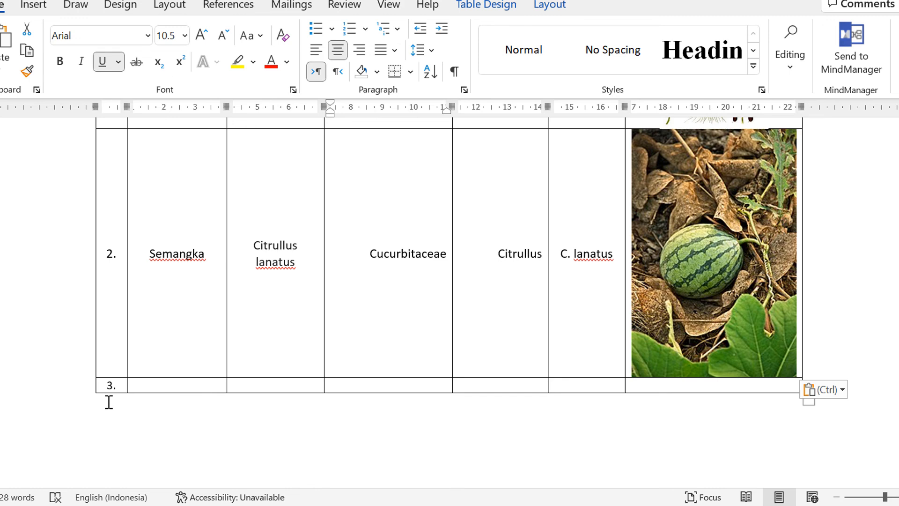
scroll(112, 383, "up", 3)
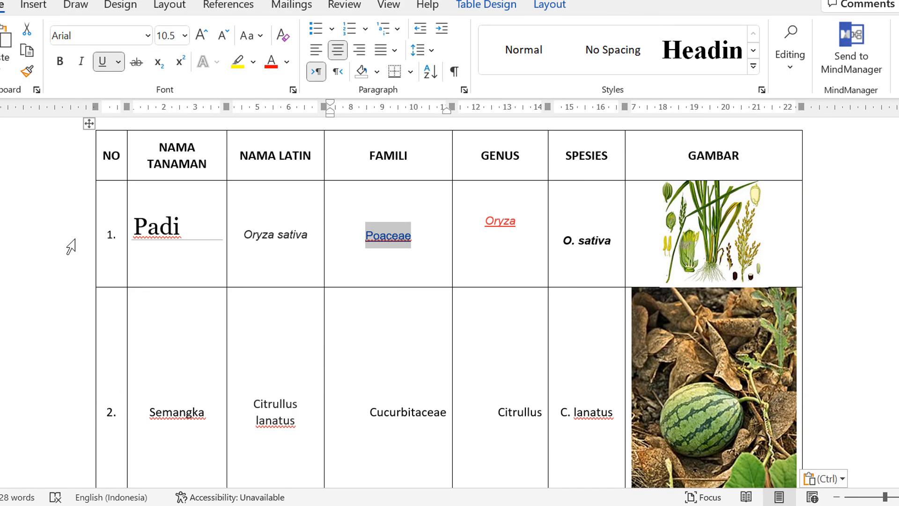